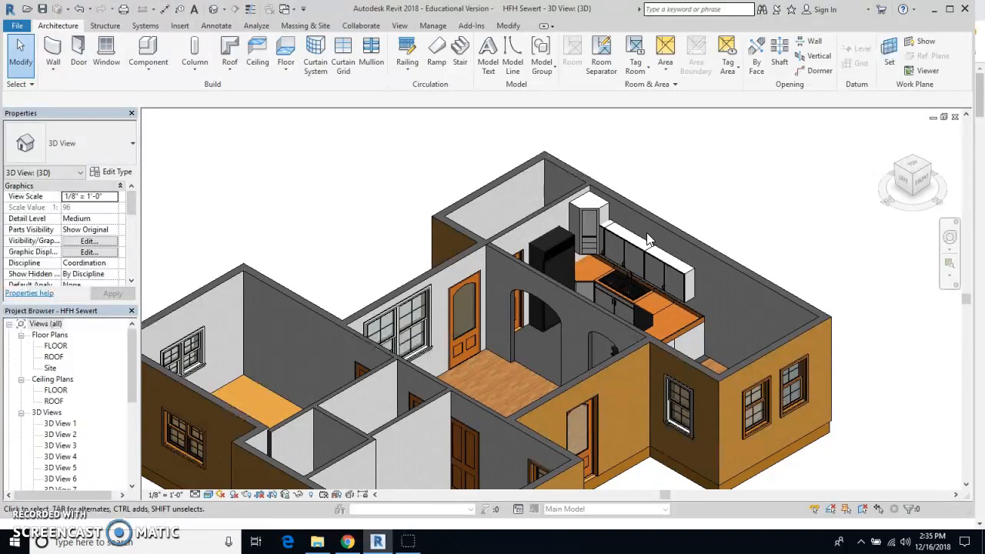
# Try painting the entire inner face of the kitchen's back exterior wall with the Parking Stripe material, and undo the paint.
pyautogui.click(673, 244)
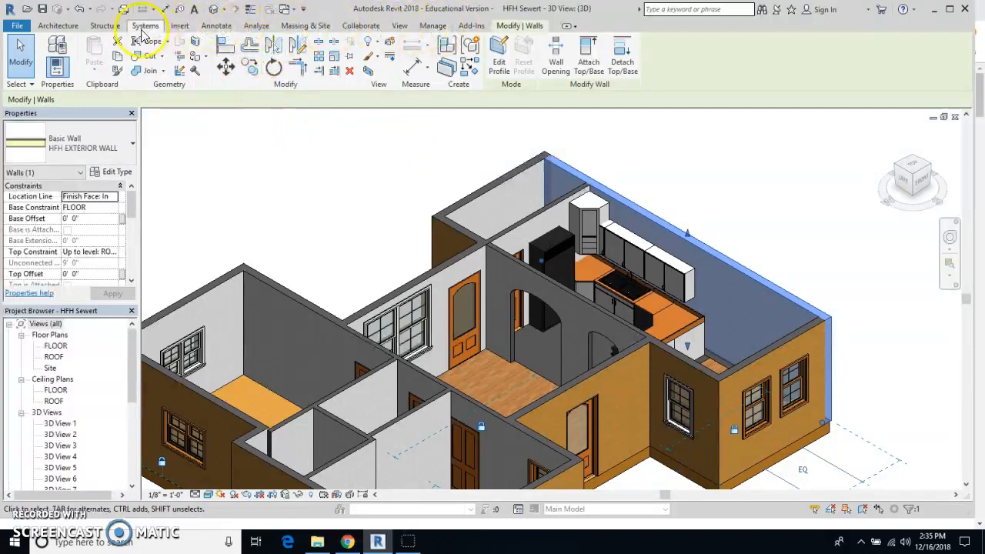
pyautogui.click(198, 62)
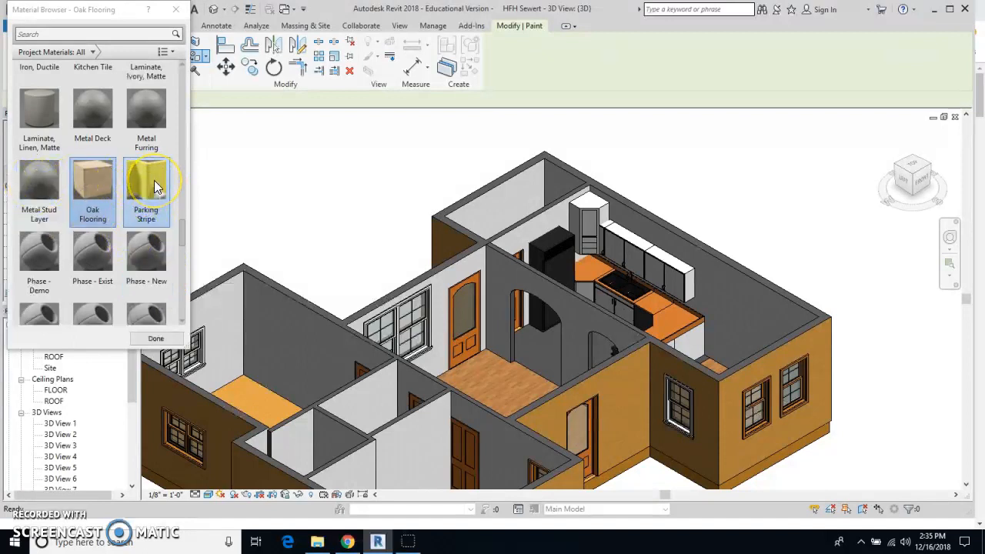
pyautogui.click(155, 185)
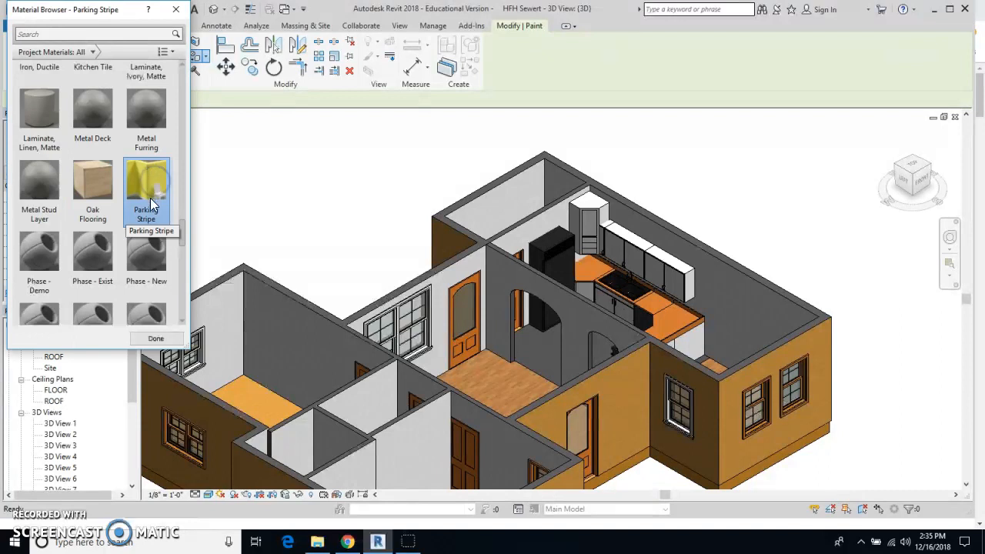
pyautogui.click(734, 281)
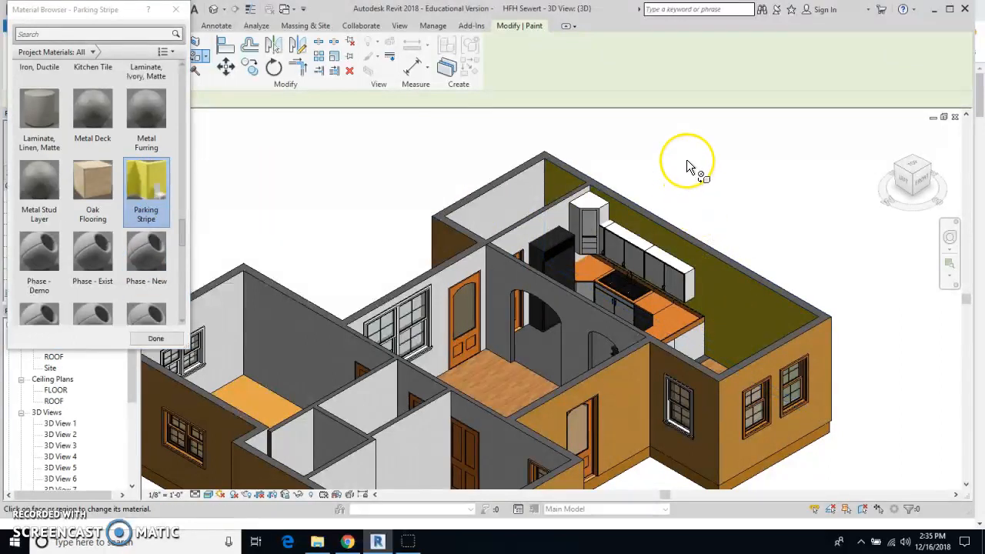
pyautogui.scroll(1, 166, 77)
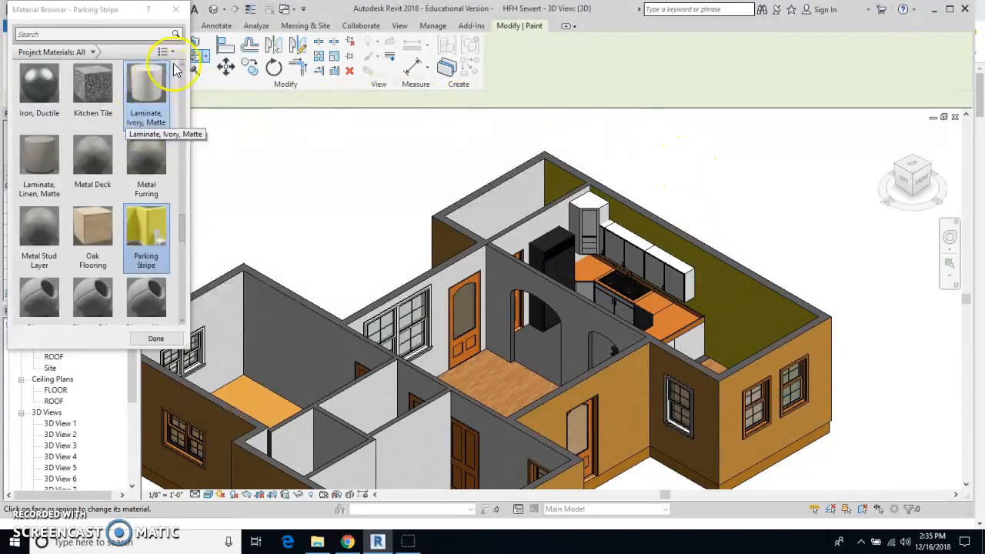
pyautogui.click(175, 9)
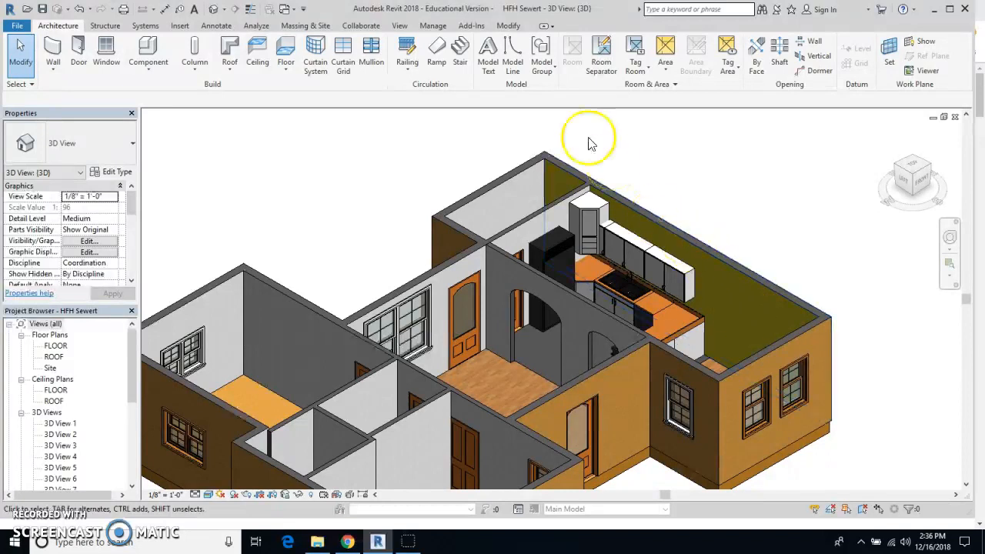
pyautogui.click(82, 10)
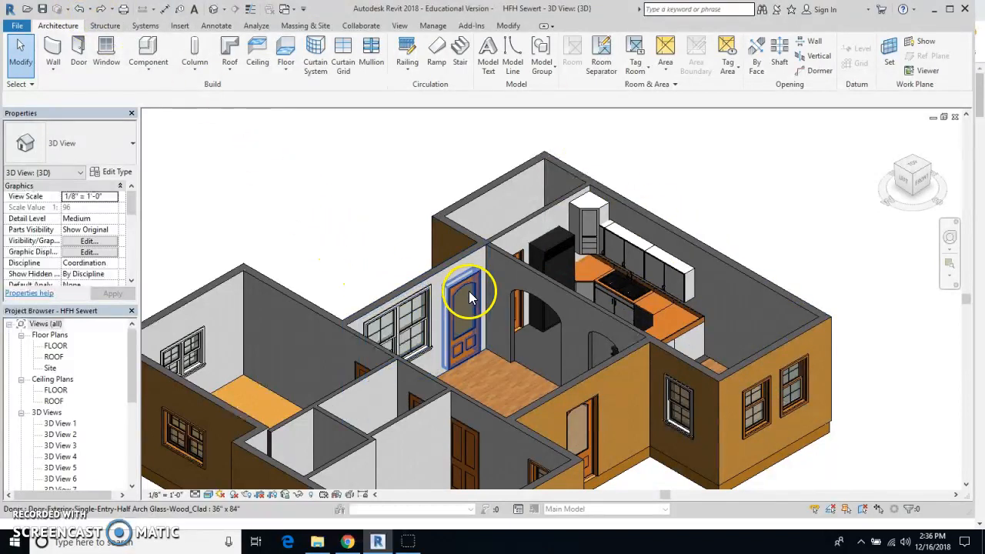
# Hide the arched interior wall in front of the kitchen and the upper corner cabinet as individual elements in the 3D view.
pyautogui.rightClick(587, 311)
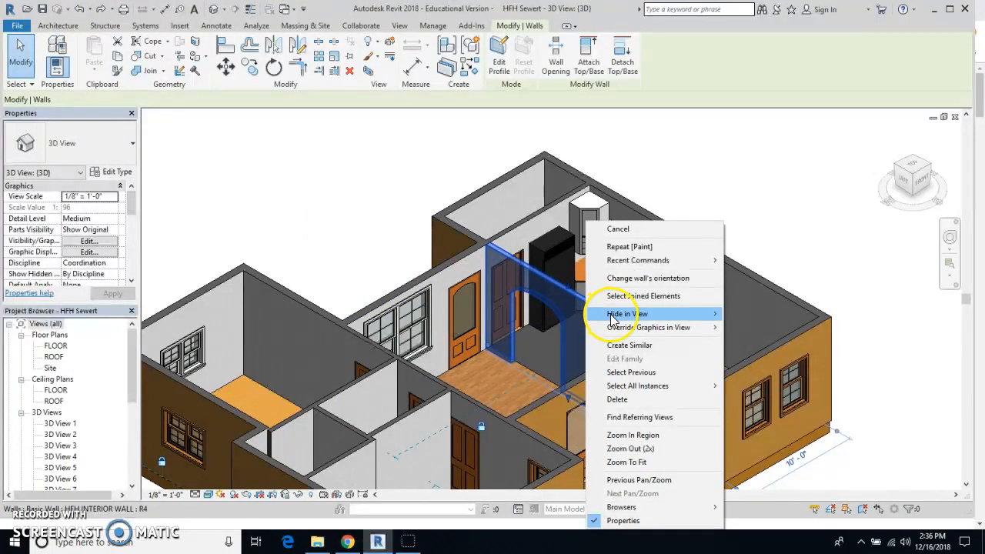
pyautogui.moveTo(659, 315)
pyautogui.click(748, 315)
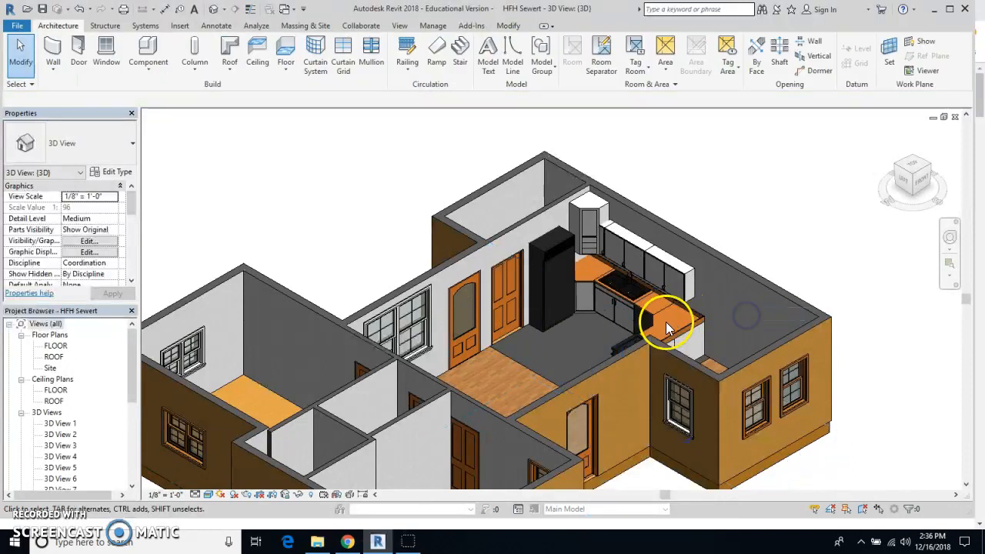
pyautogui.rightClick(594, 218)
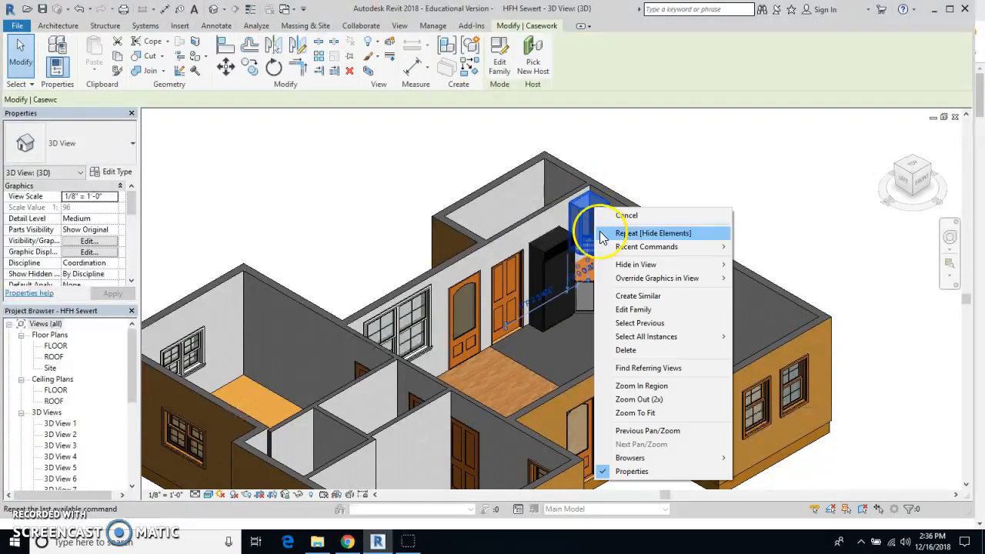
pyautogui.moveTo(642, 266)
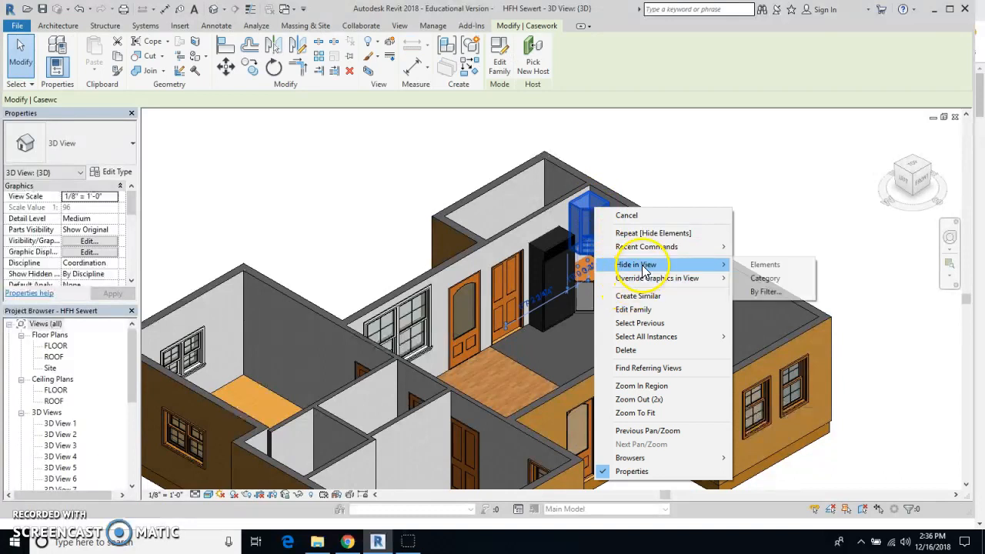
pyautogui.click(761, 265)
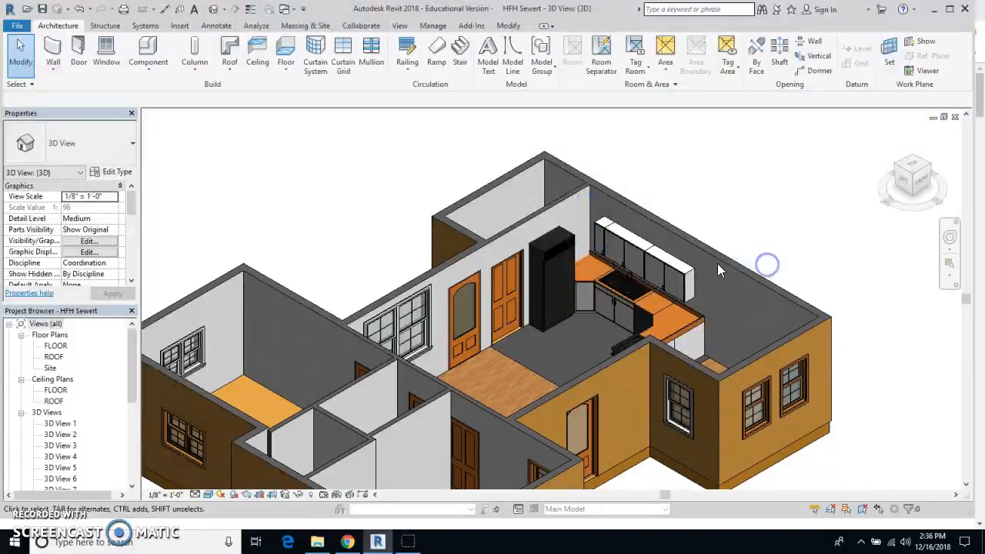
# Hide the corner base cabinet and the corner countertop section beside the refrigerator as individual elements in the 3D view.
pyautogui.rightClick(589, 287)
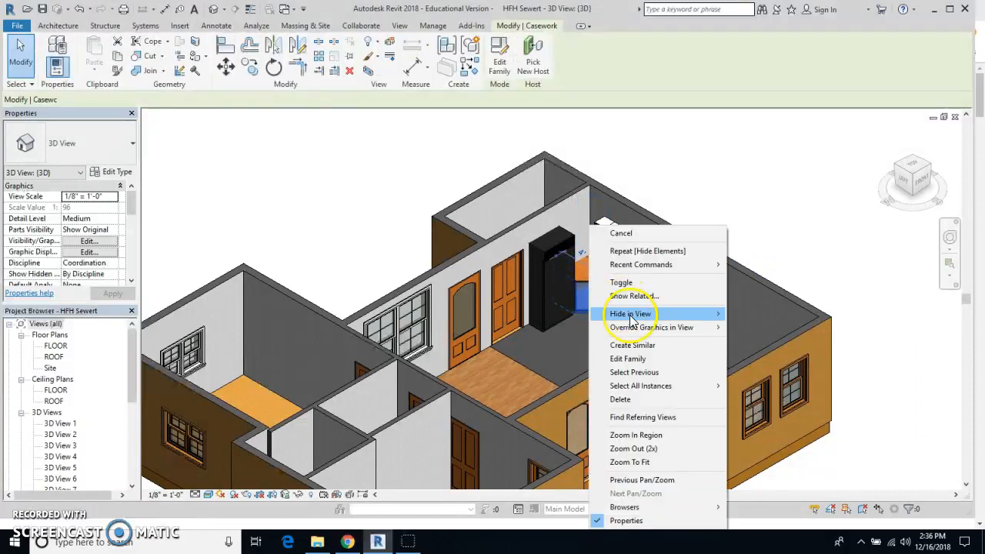
pyautogui.moveTo(710, 317)
pyautogui.click(751, 315)
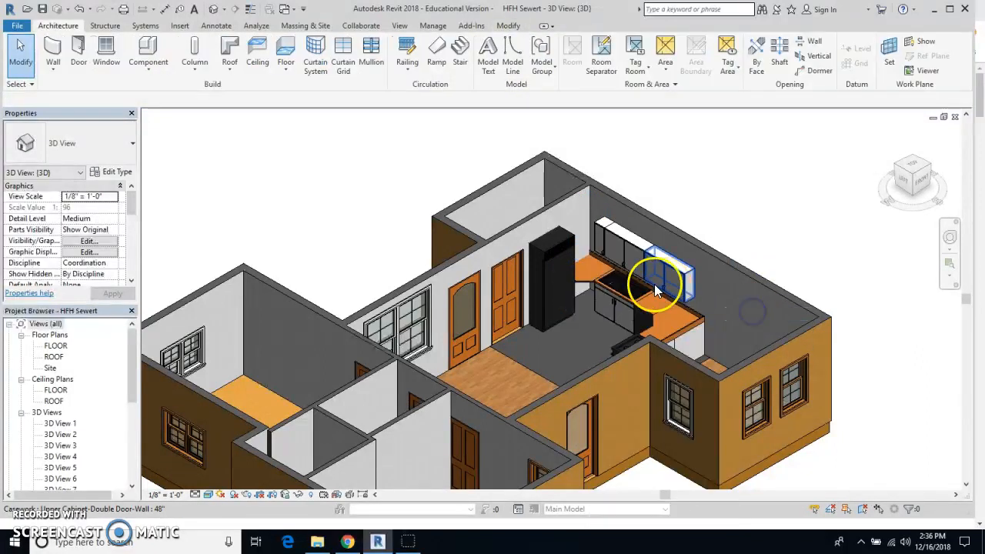
pyautogui.rightClick(583, 279)
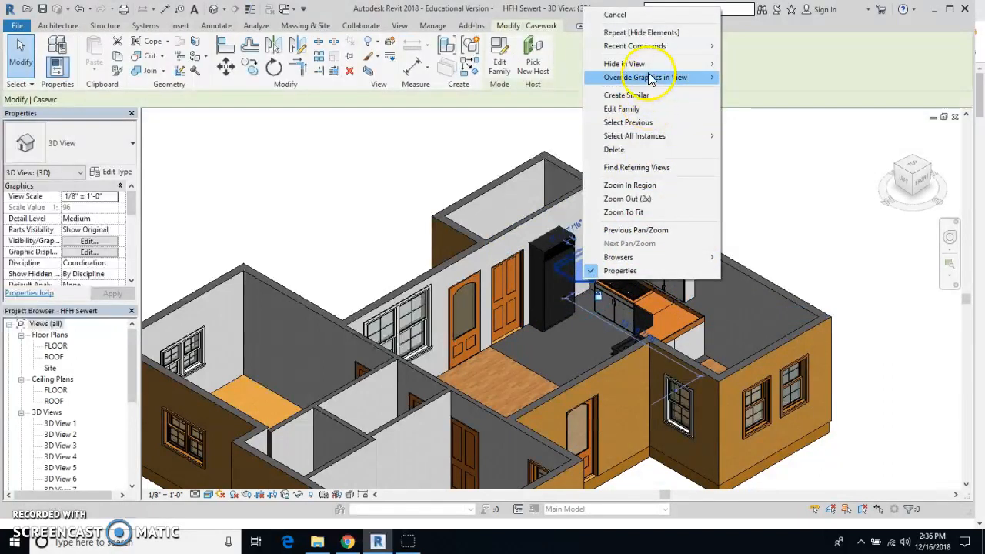
pyautogui.moveTo(669, 64)
pyautogui.click(745, 65)
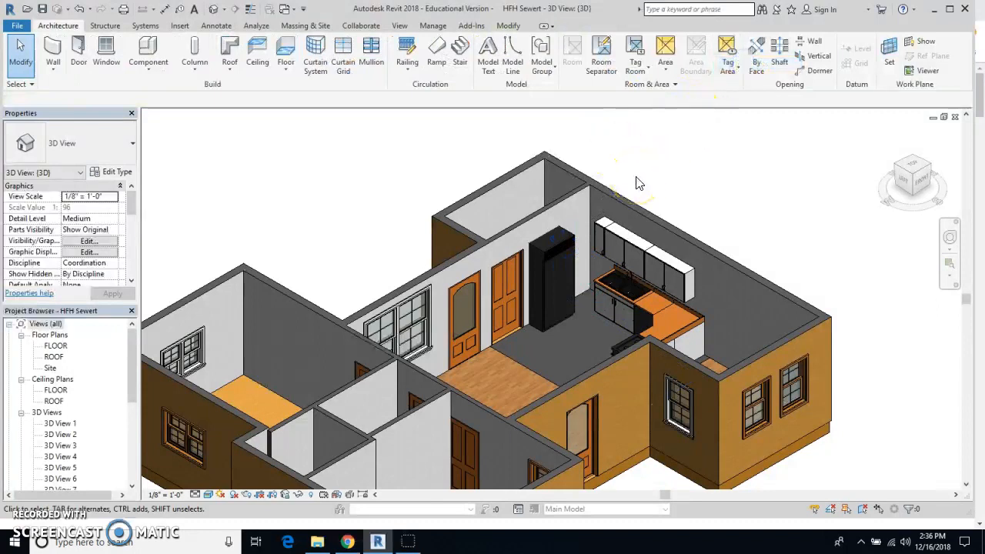
# Start a Split Face on the kitchen's back wall and sketch a full-height vertical line where it meets the wall behind the refrigerator.
pyautogui.click(433, 26)
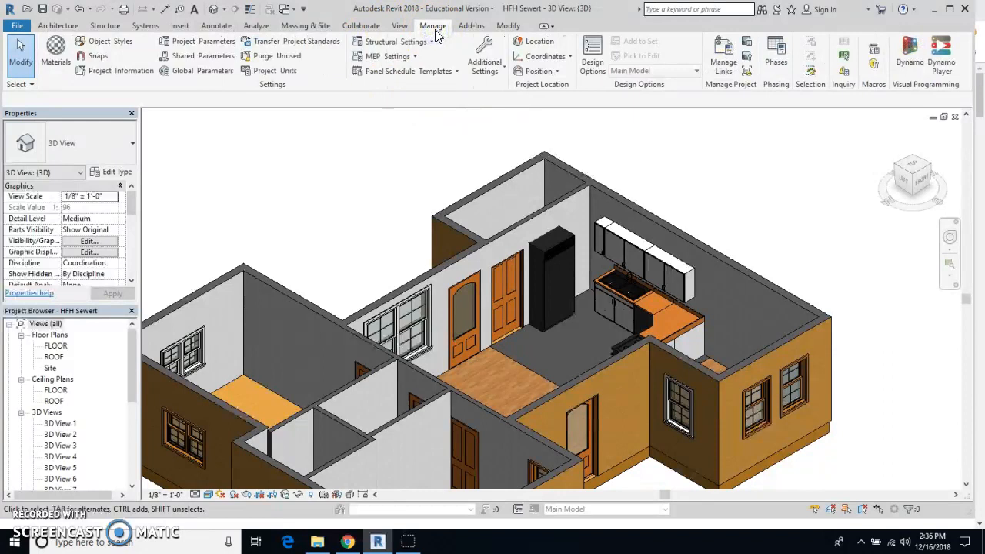
pyautogui.click(509, 26)
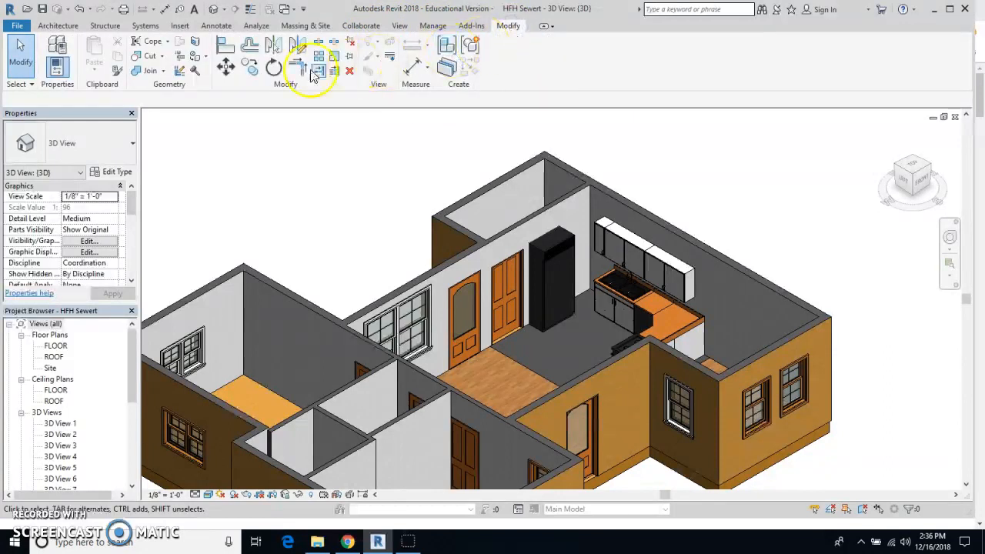
pyautogui.click(196, 45)
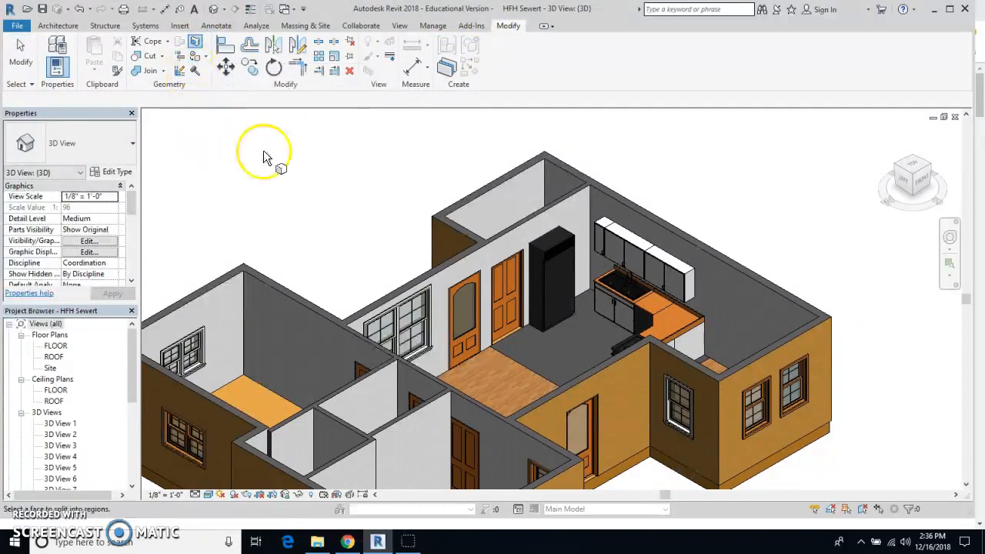
pyautogui.click(597, 192)
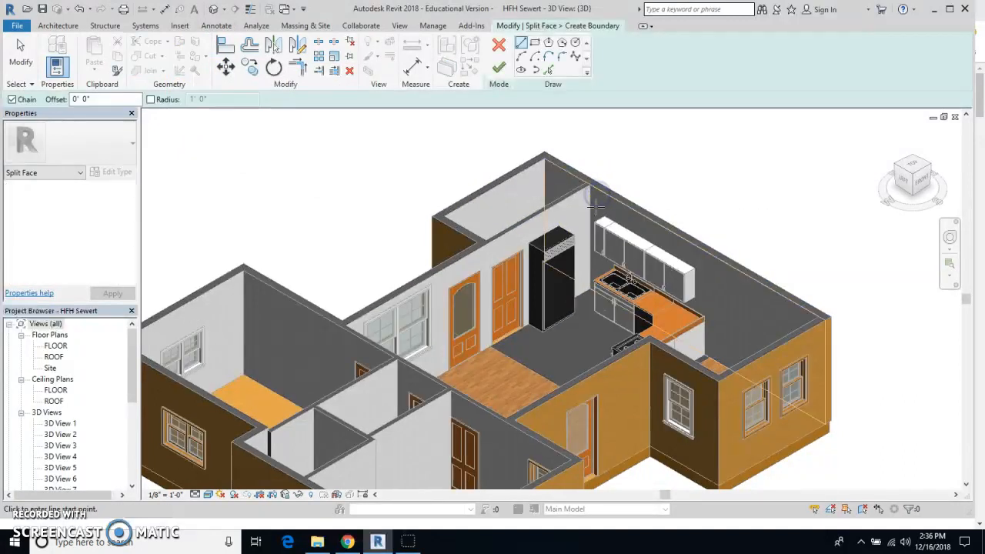
pyautogui.scroll(3, 596, 223)
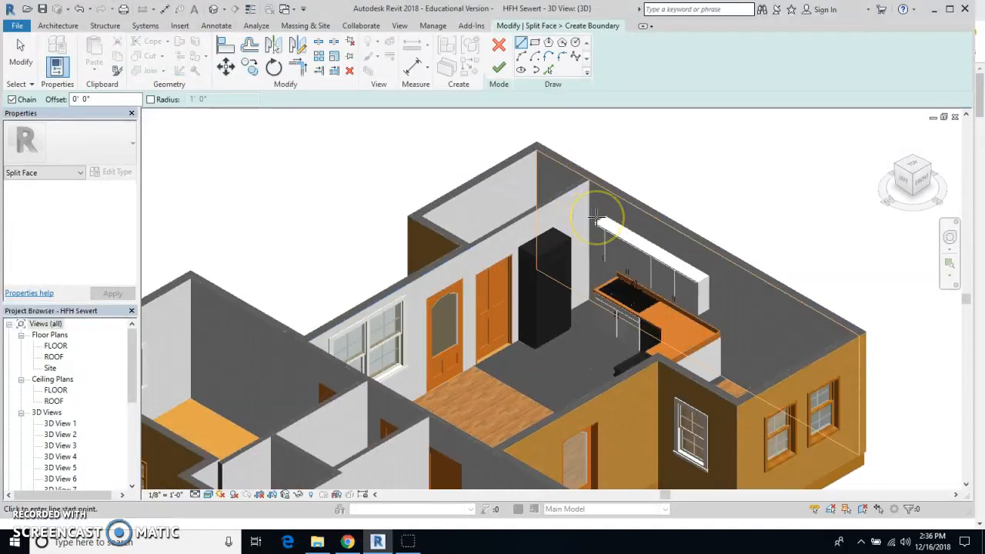
pyautogui.scroll(1, 596, 218)
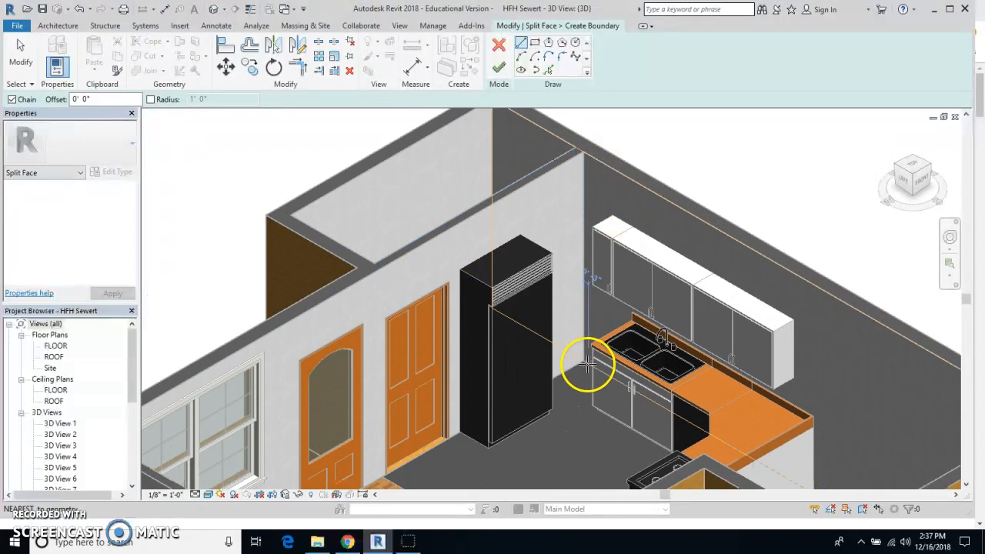
pyautogui.click(585, 151)
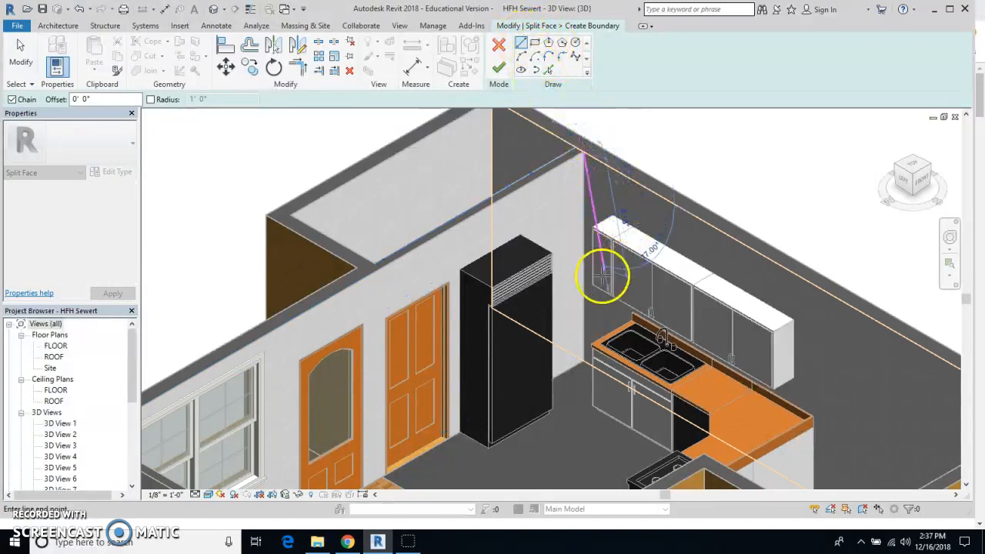
pyautogui.click(585, 357)
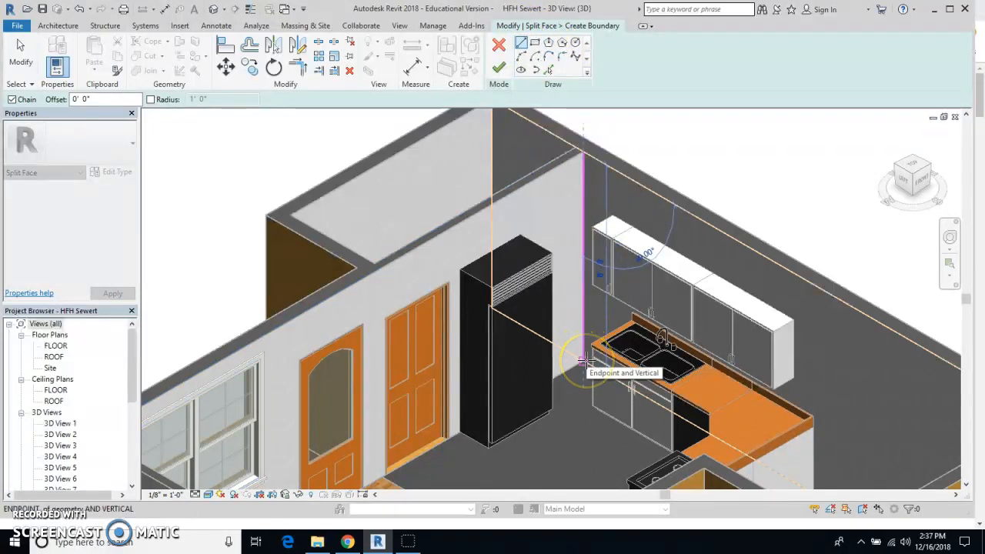
pyautogui.click(586, 360)
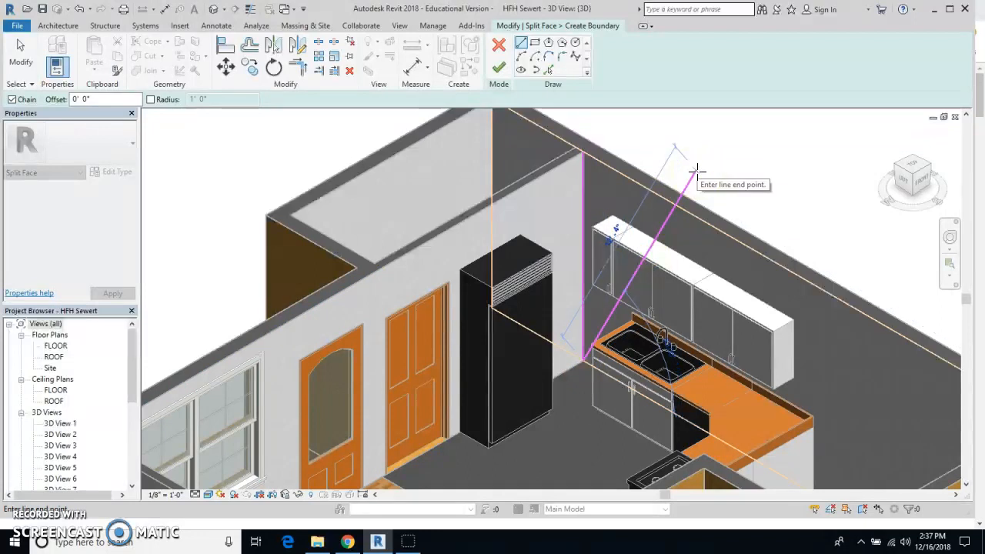
pyautogui.press('Escape')
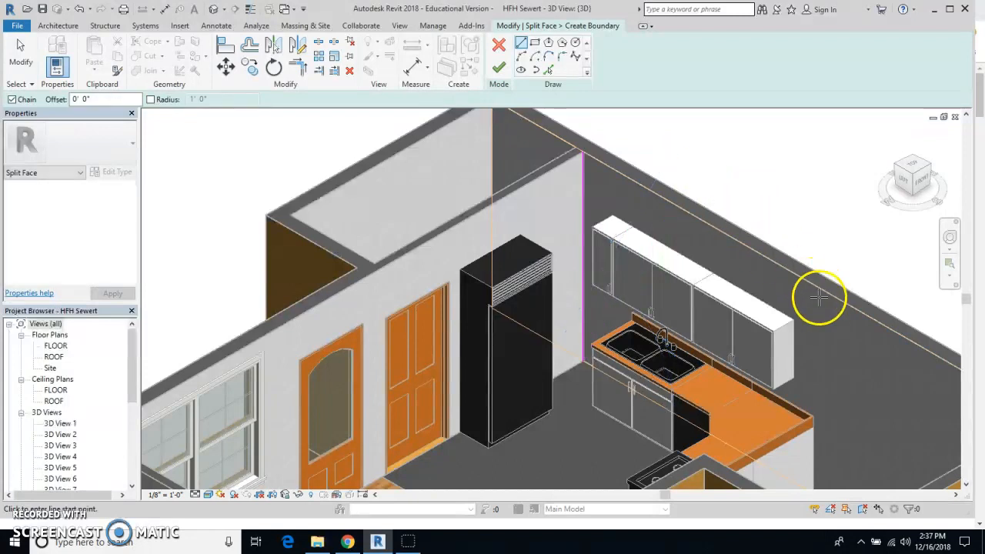
# Sketch a second full-height vertical split line on the back wall at the end of the countertop and finish the face split.
pyautogui.moveTo(824, 308); pyautogui.dragTo(712, 175, button='middle')
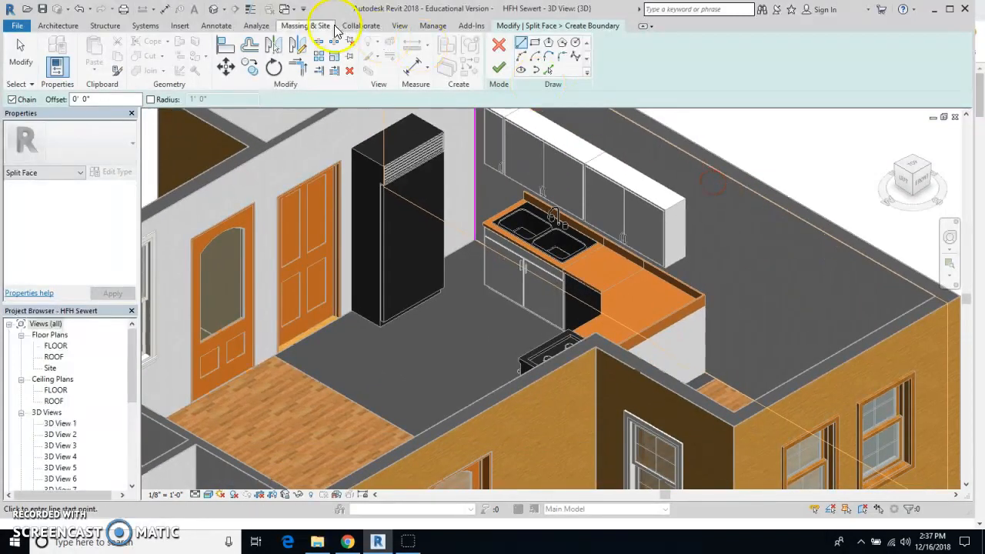
pyautogui.click(706, 373)
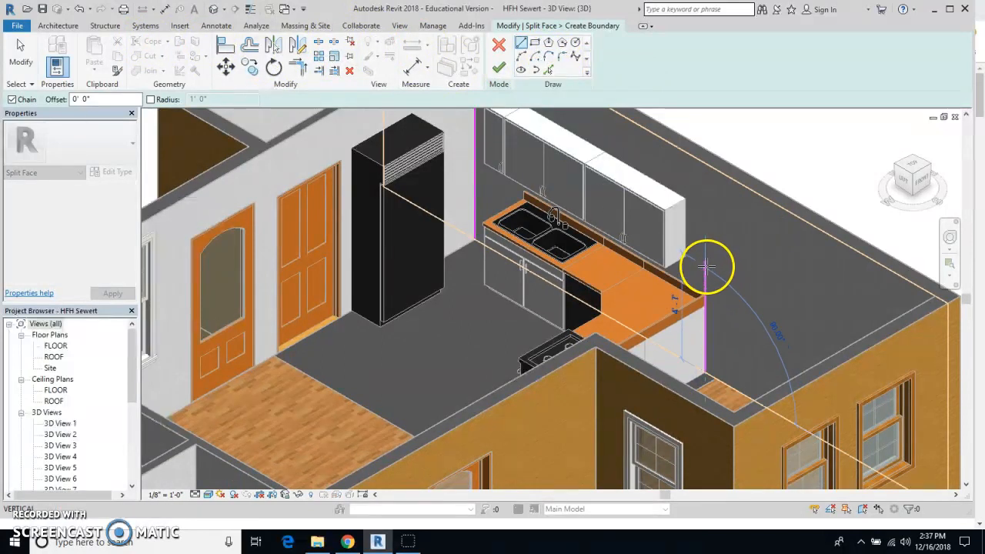
pyautogui.click(704, 164)
pyautogui.click(749, 150)
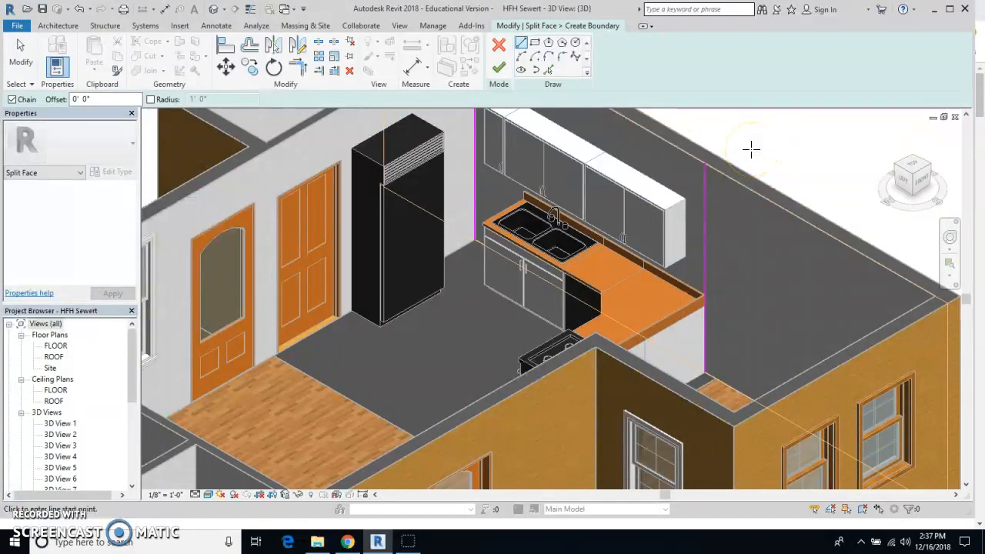
pyautogui.click(499, 68)
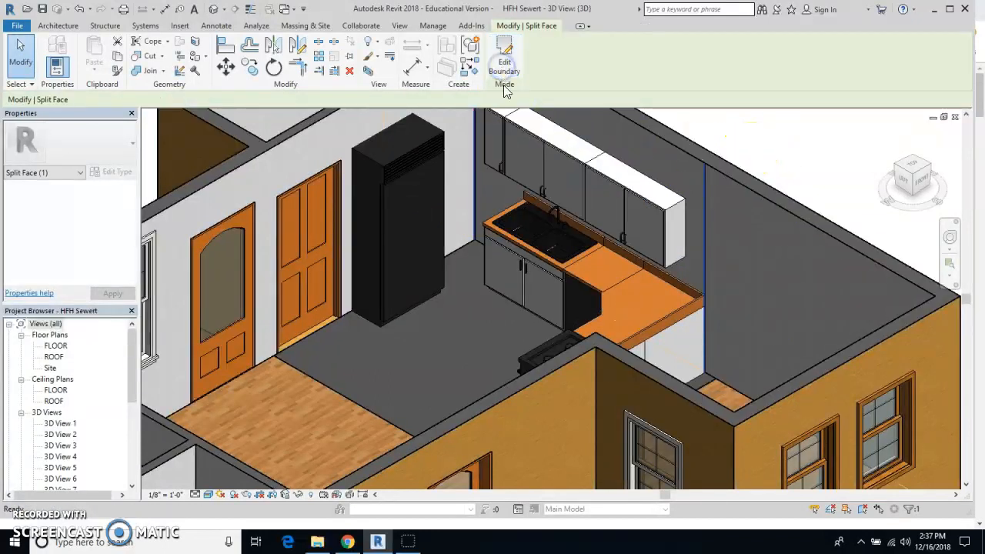
# Paint the split region of the back wall behind the sink and cabinets with the Parking Stripe material.
pyautogui.keyDown('shift'); pyautogui.moveTo(570, 229); pyautogui.dragTo(560, 297, button='middle'); pyautogui.keyUp('shift')
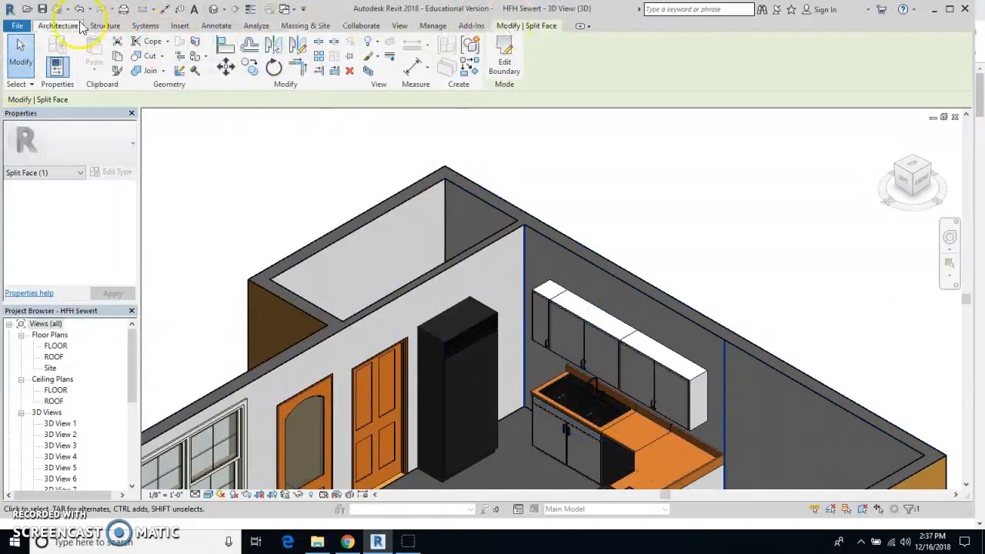
pyautogui.click(195, 56)
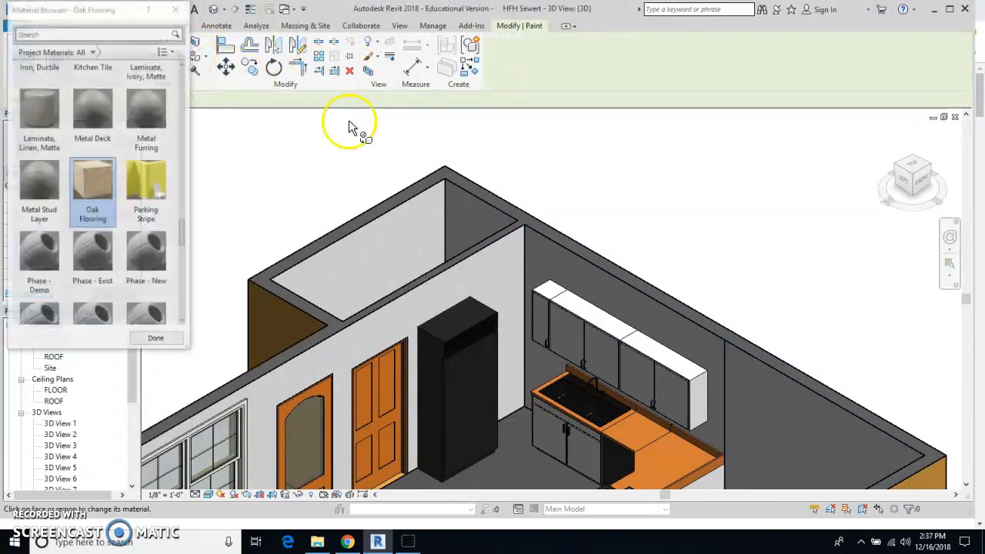
pyautogui.click(148, 179)
pyautogui.click(565, 268)
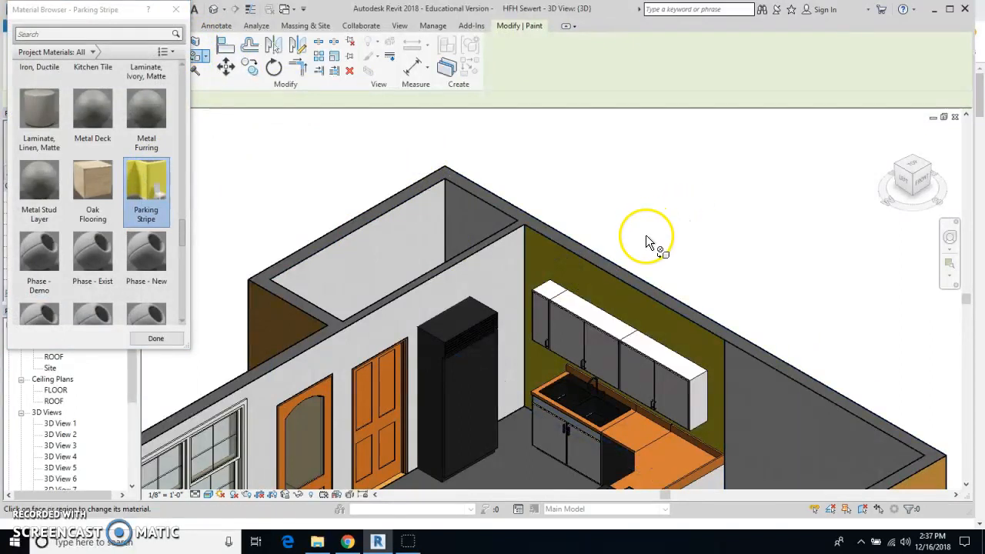
pyautogui.moveTo(647, 244); pyautogui.dragTo(653, 150, button='middle')
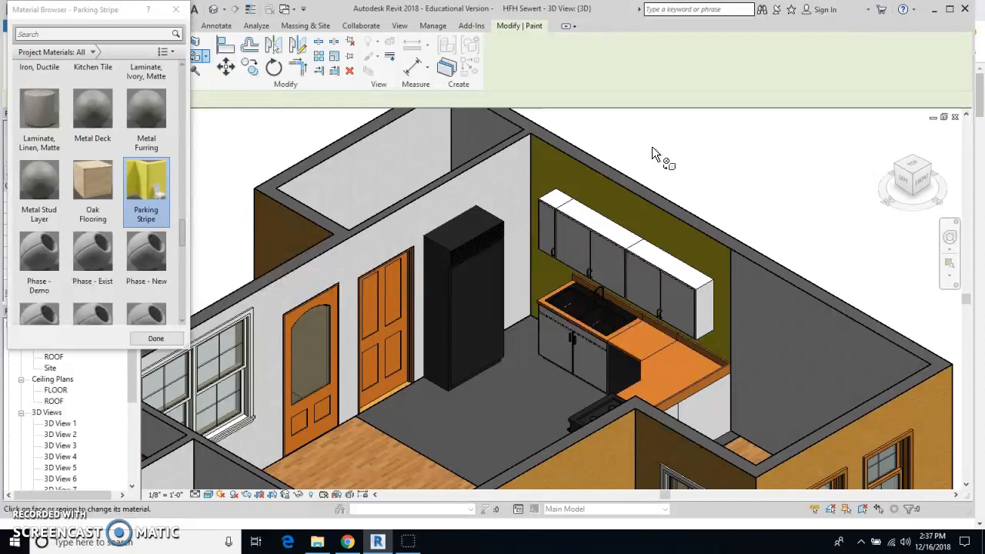
pyautogui.click(176, 9)
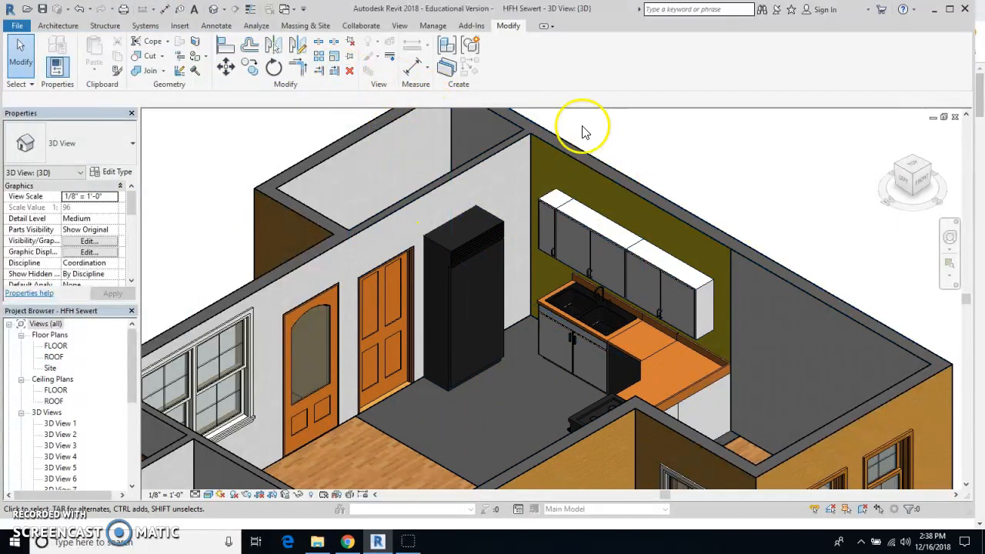
pyautogui.click(313, 497)
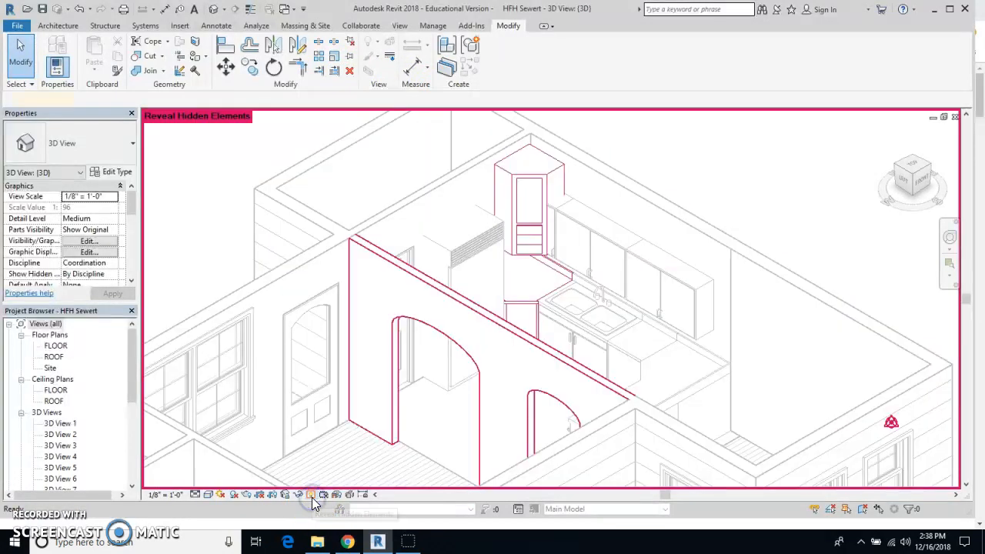
pyautogui.click(492, 314)
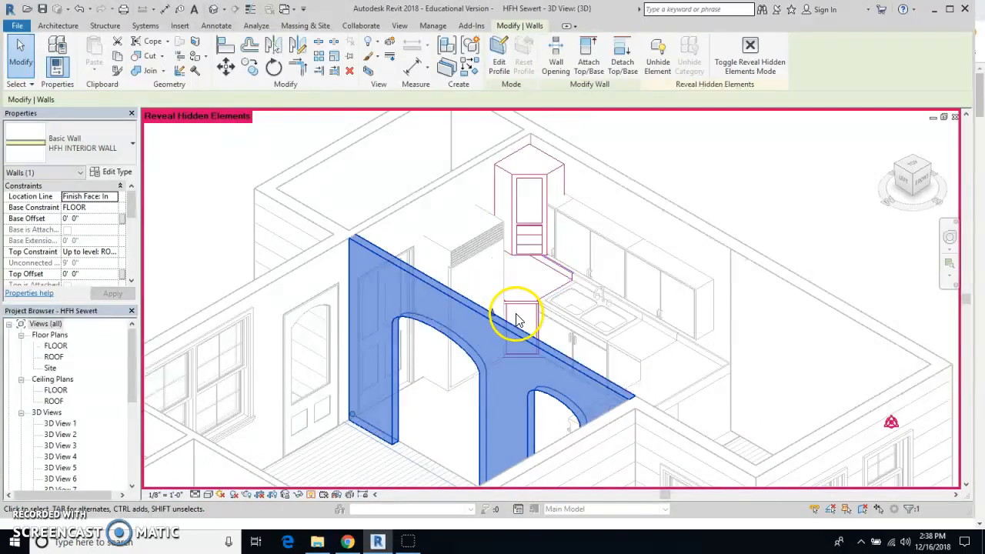
pyautogui.click(520, 317)
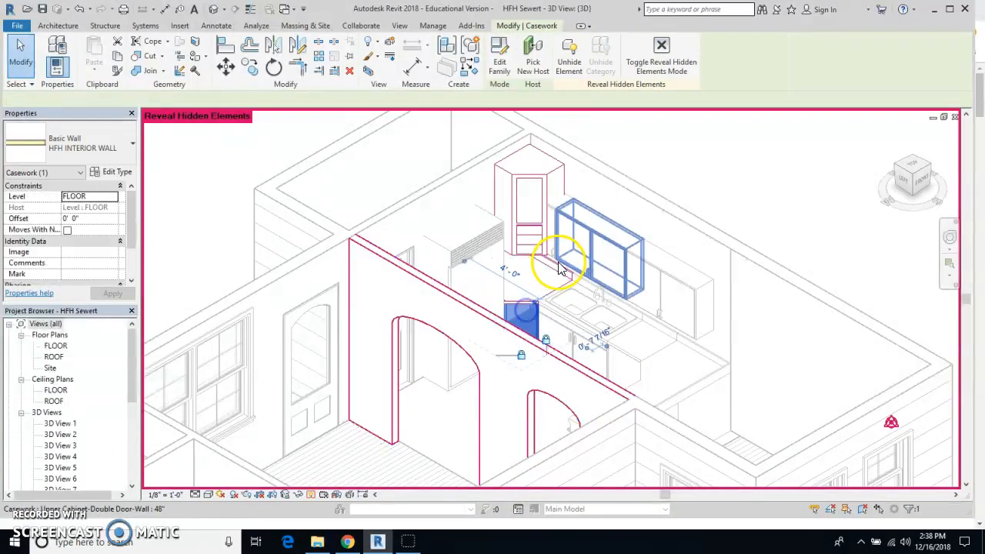
pyautogui.click(563, 266)
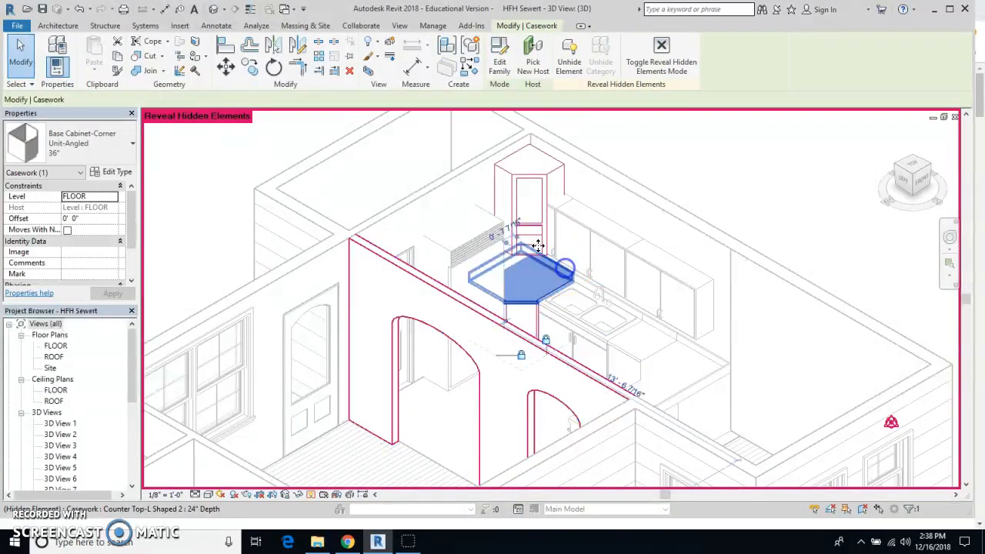
pyautogui.press('Escape')
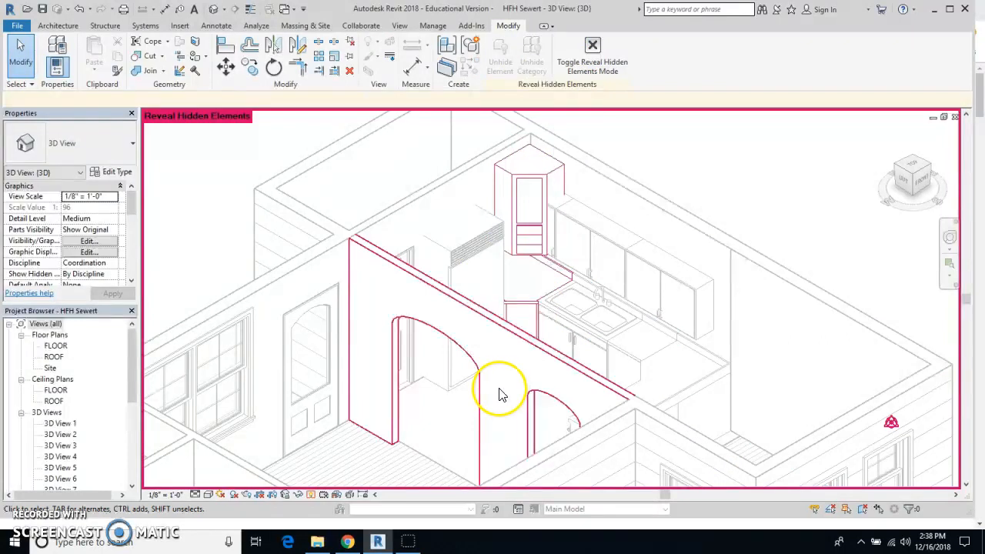
pyautogui.click(607, 56)
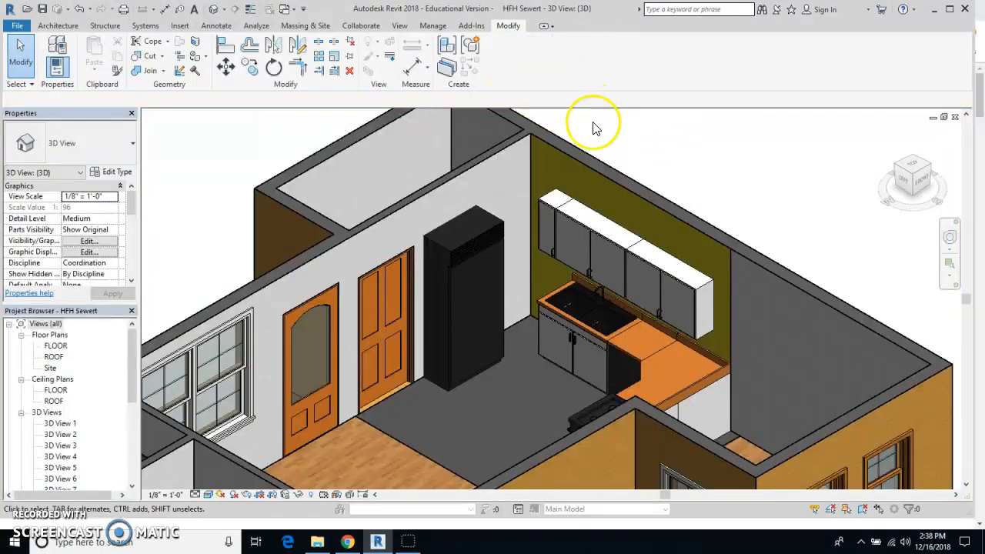
# Reveal the hidden elements and unhide the arched interior wall and the corner base cabinet.
pyautogui.click(311, 494)
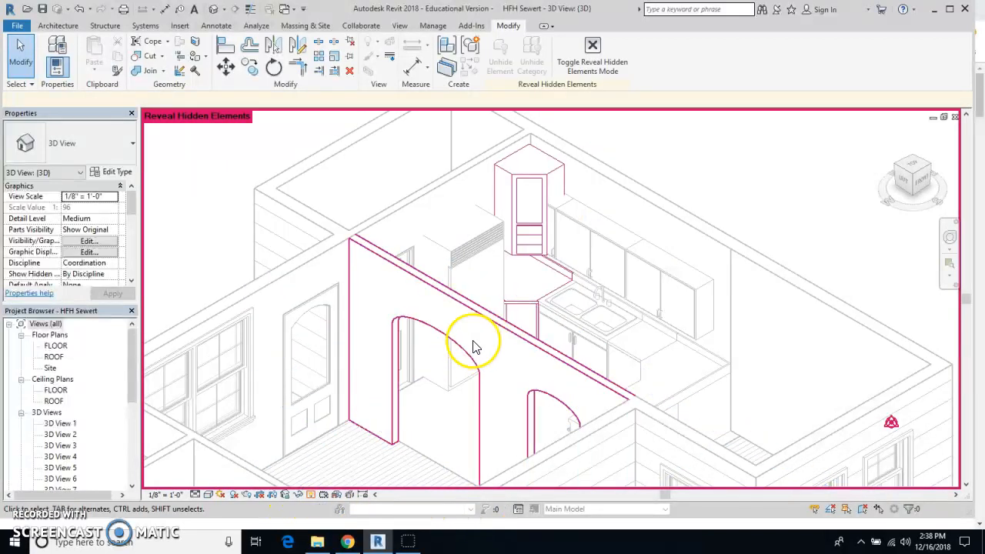
pyautogui.click(499, 321)
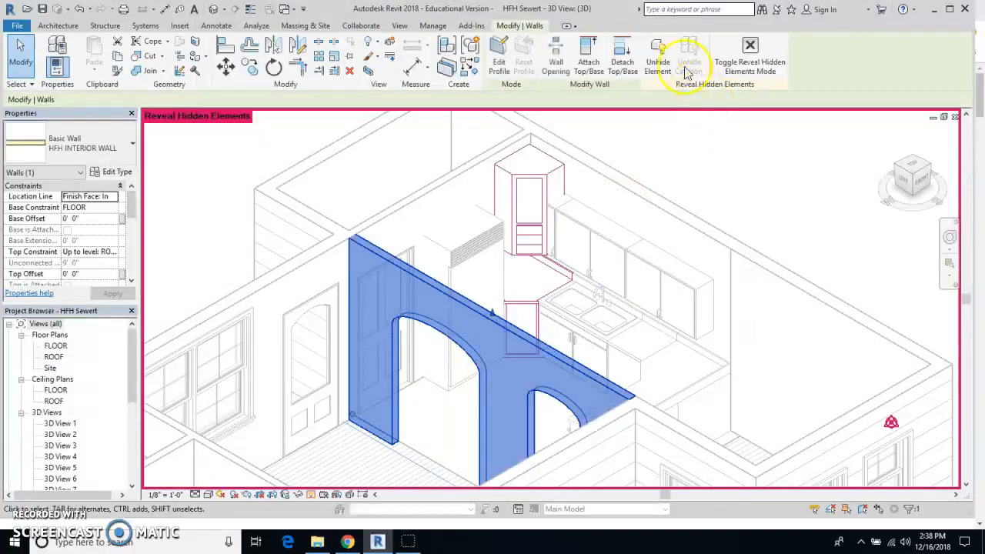
pyautogui.click(651, 48)
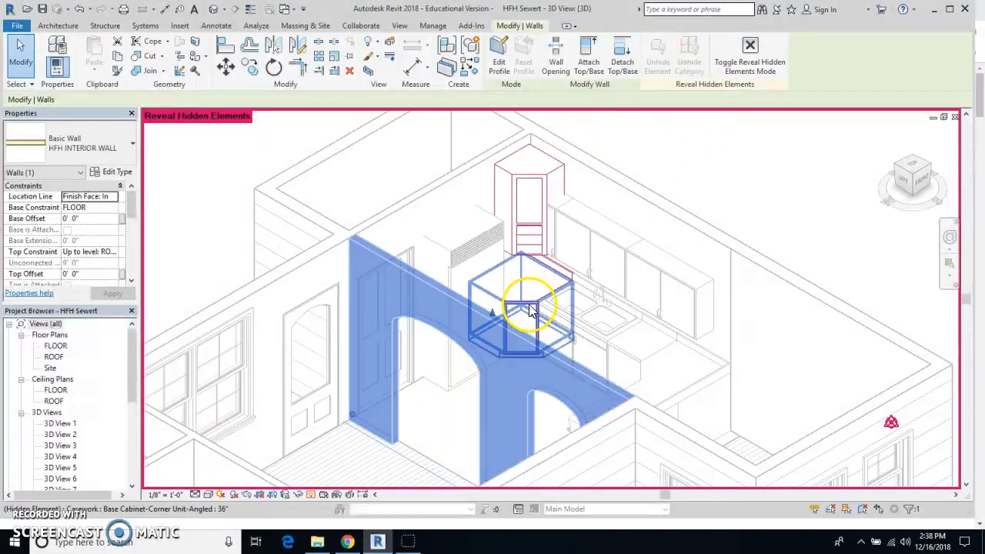
pyautogui.click(527, 305)
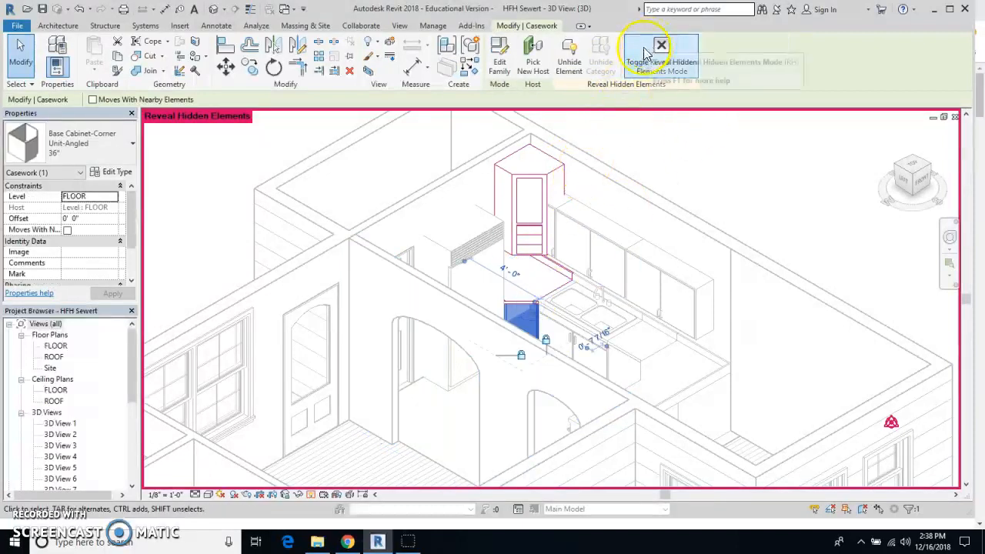
pyautogui.click(565, 54)
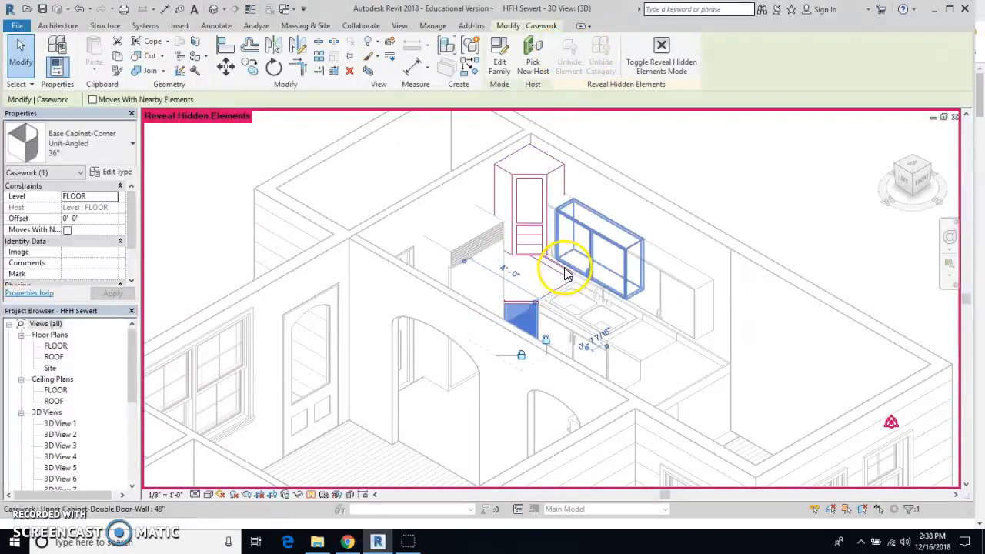
# Unhide the L-shaped corner countertop and the tall upper corner cabinet, and leave the hidden-elements display.
pyautogui.click(539, 271)
pyautogui.click(571, 58)
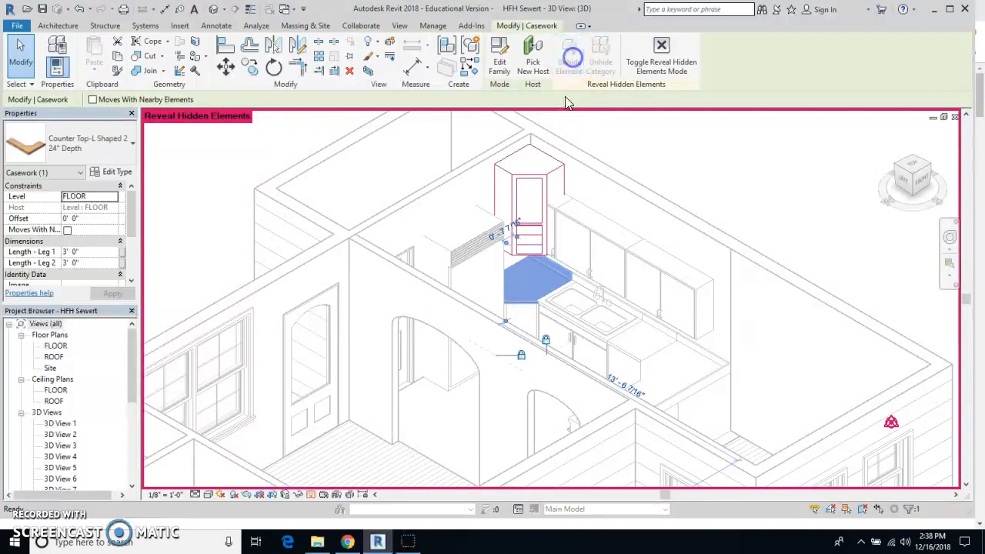
pyautogui.click(545, 161)
pyautogui.click(570, 68)
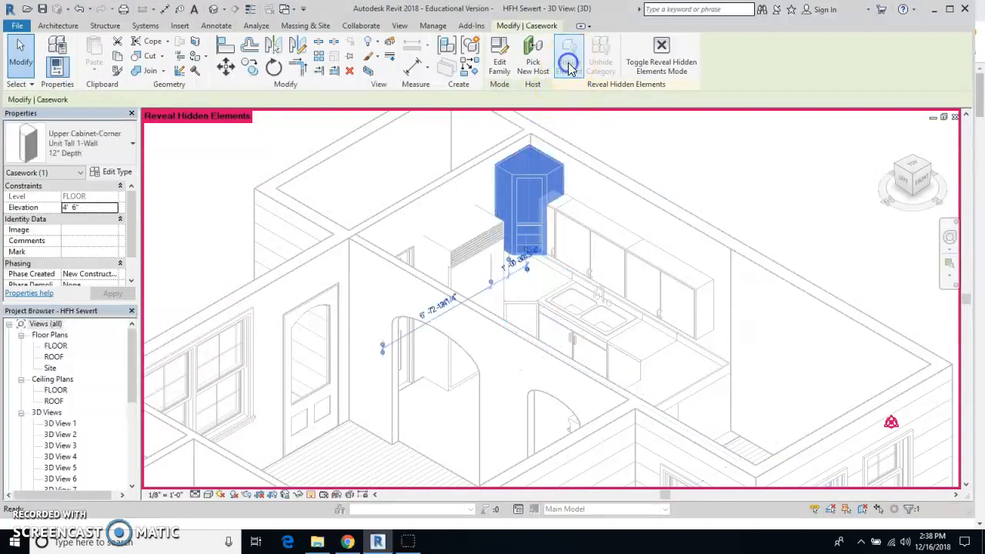
pyautogui.click(660, 57)
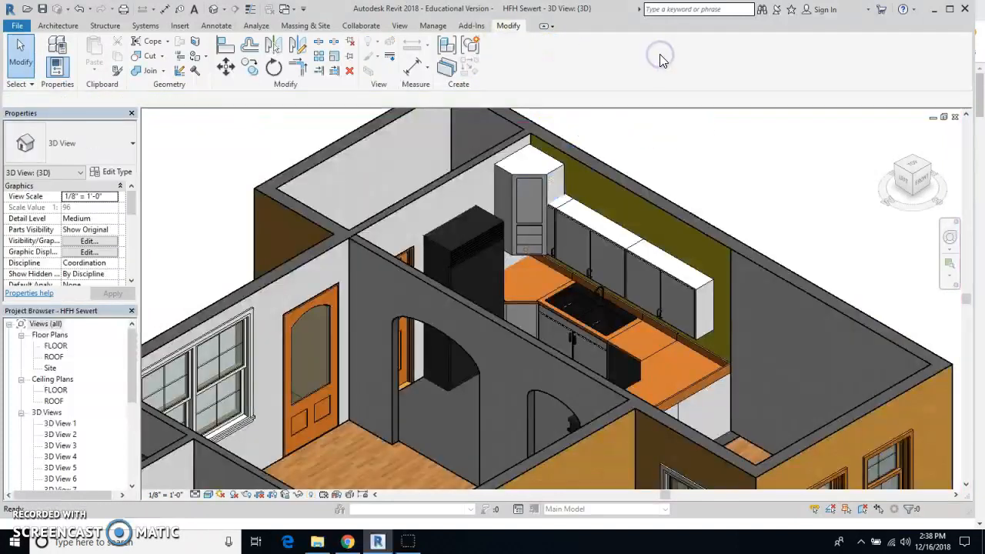
pyautogui.click(679, 123)
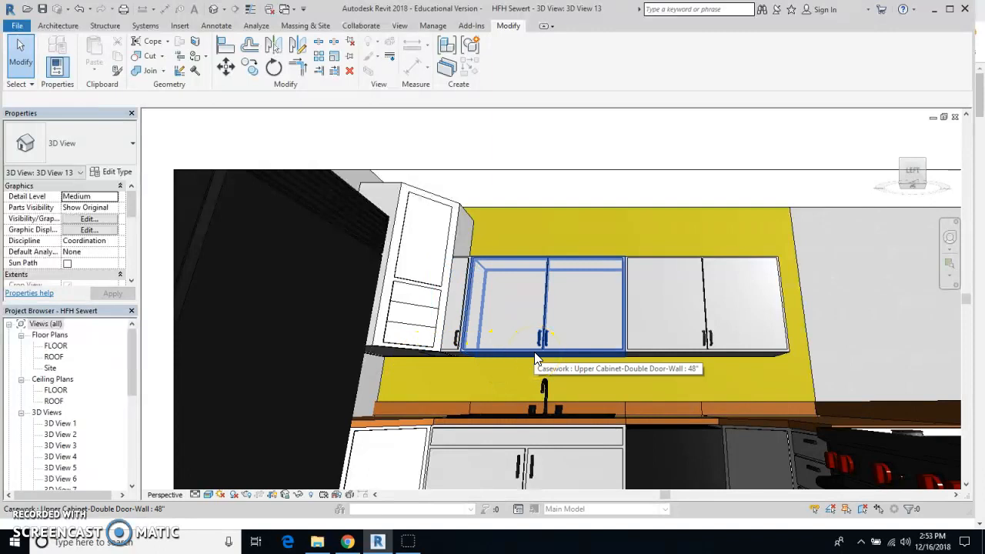
# Split the painted kitchen wall region with a horizontal line about 11' 5 1/4" long at the underside of the upper cabinets.
pyautogui.click(632, 406)
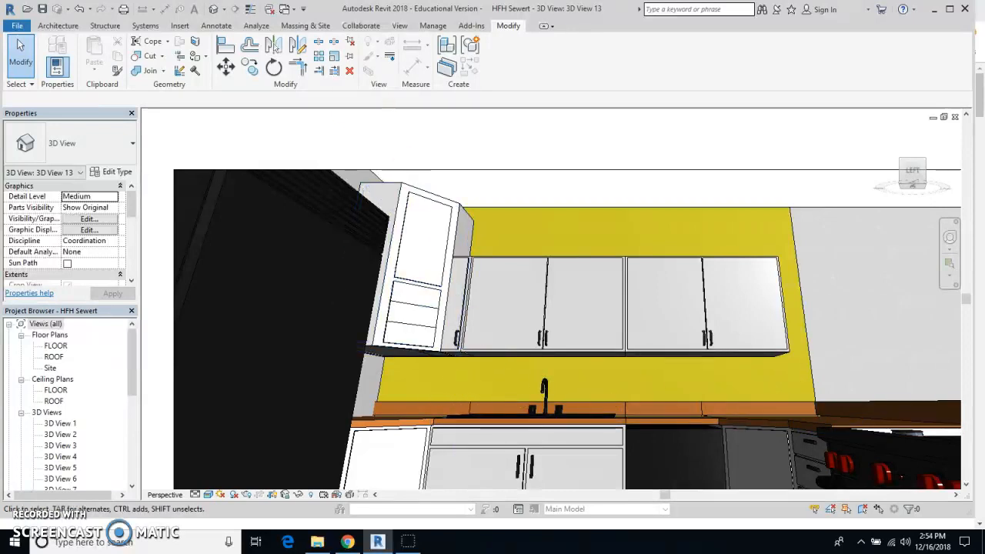
pyautogui.click(194, 45)
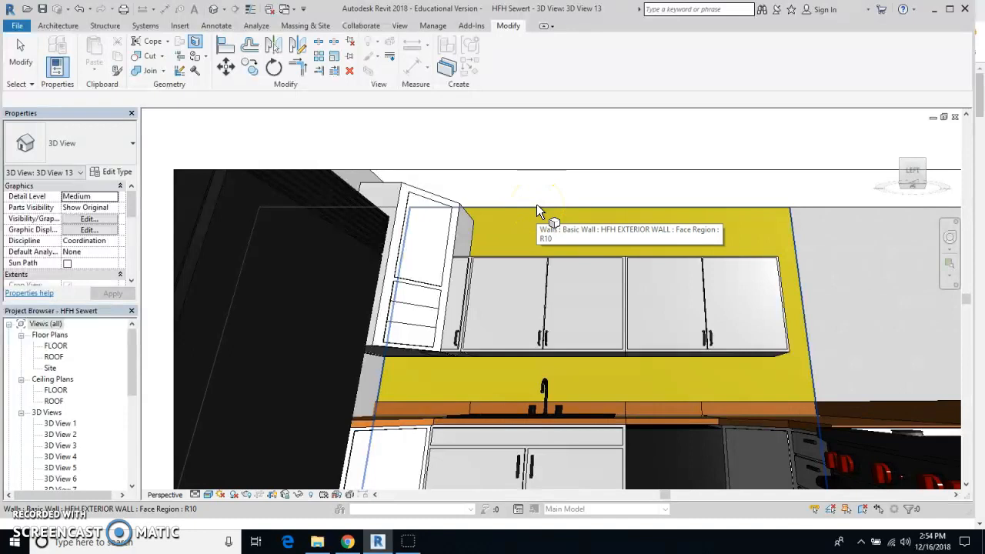
pyautogui.click(536, 205)
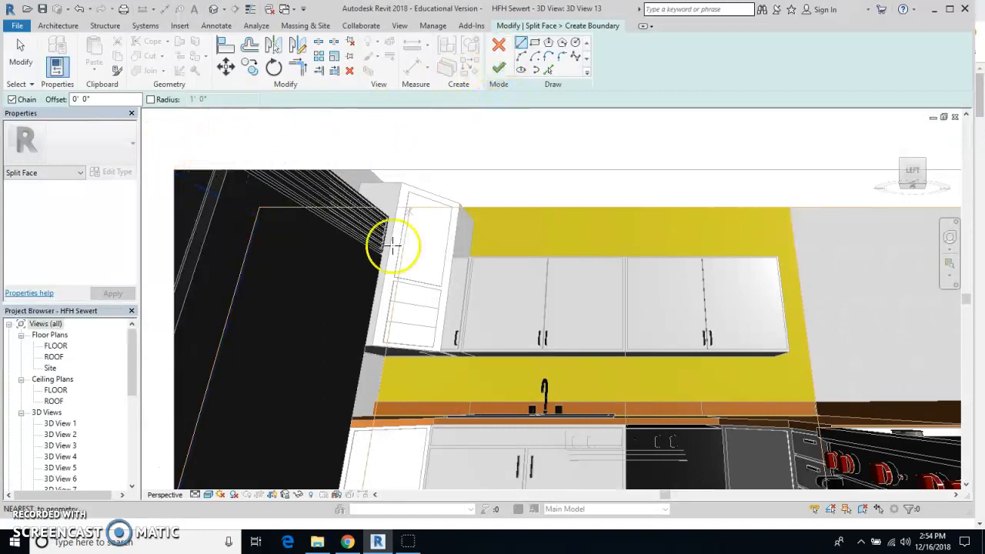
pyautogui.click(383, 355)
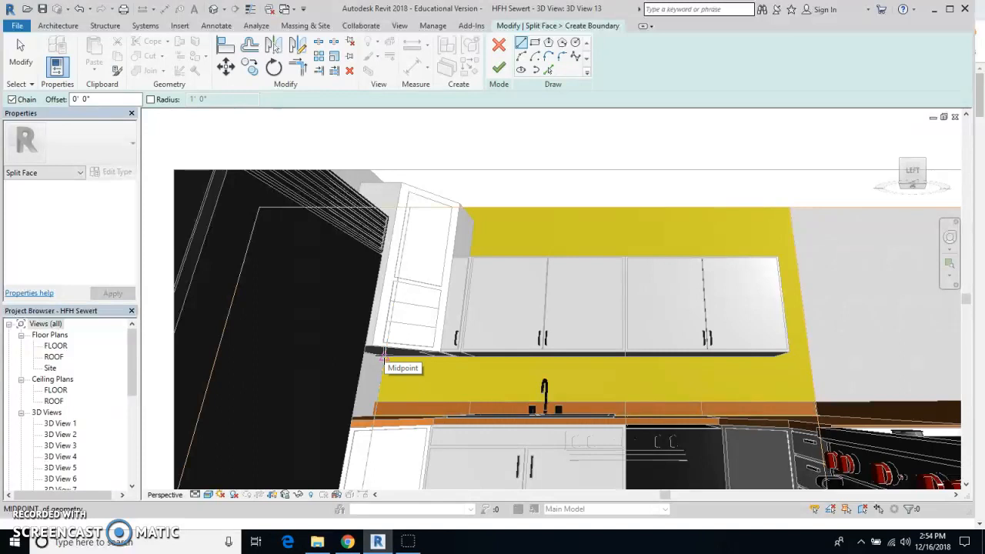
pyautogui.moveTo(382, 356)
pyautogui.mouseDown()
pyautogui.moveTo(731, 374)
pyautogui.moveTo(808, 355)
pyautogui.mouseUp()
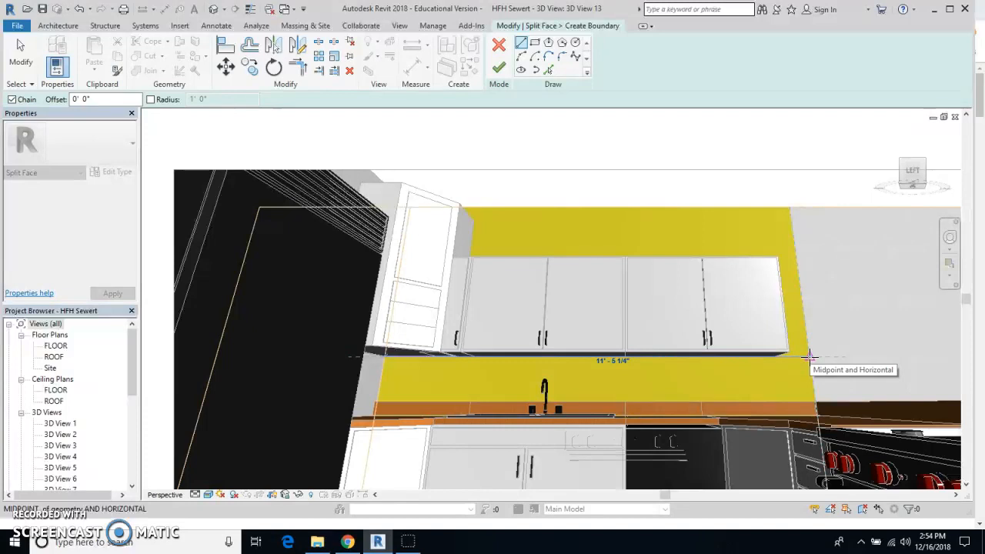
pyautogui.click(807, 355)
pyautogui.click(794, 282)
pyautogui.click(502, 68)
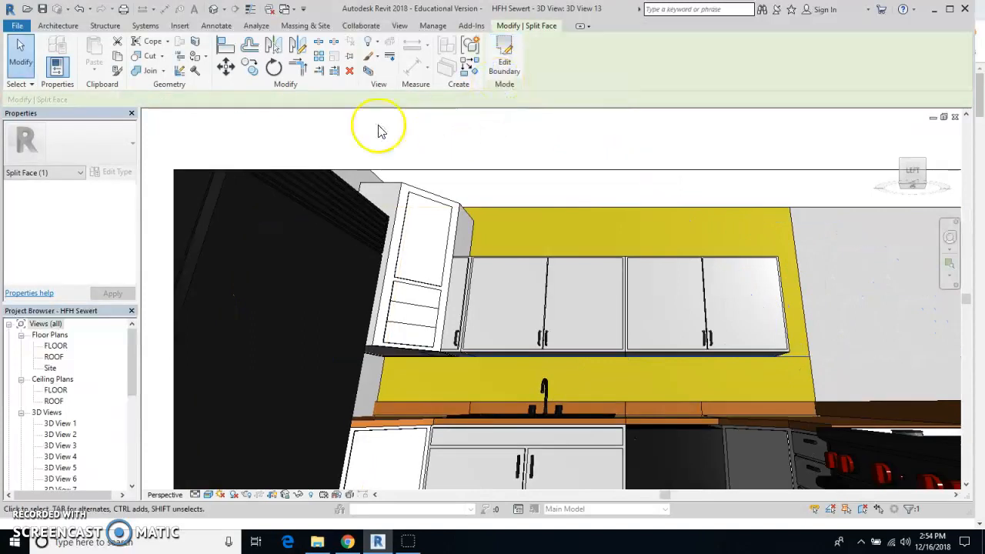
# Paint the wall strip between the countertop and the upper cabinets with the Kitchen Tile material.
pyautogui.click(198, 62)
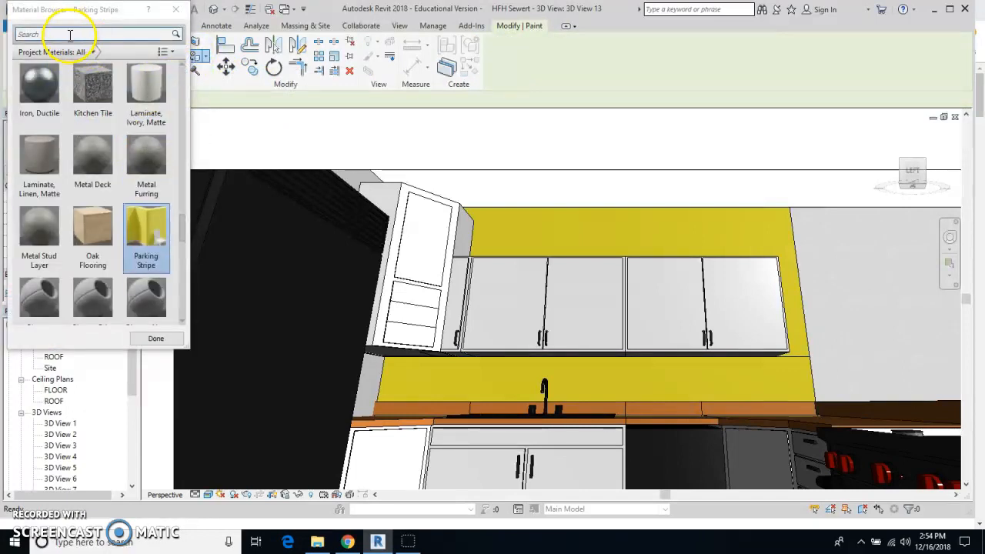
pyautogui.click(100, 94)
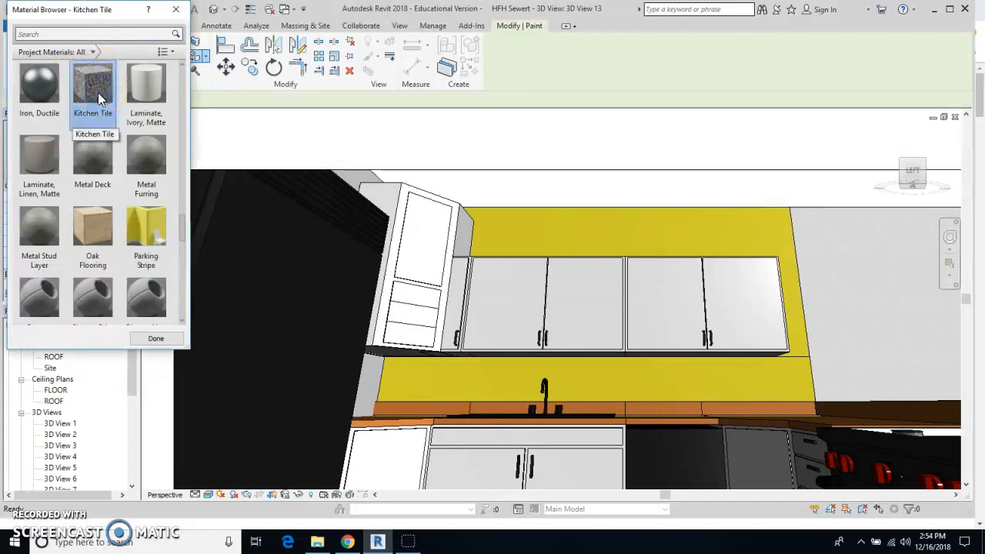
pyautogui.click(484, 371)
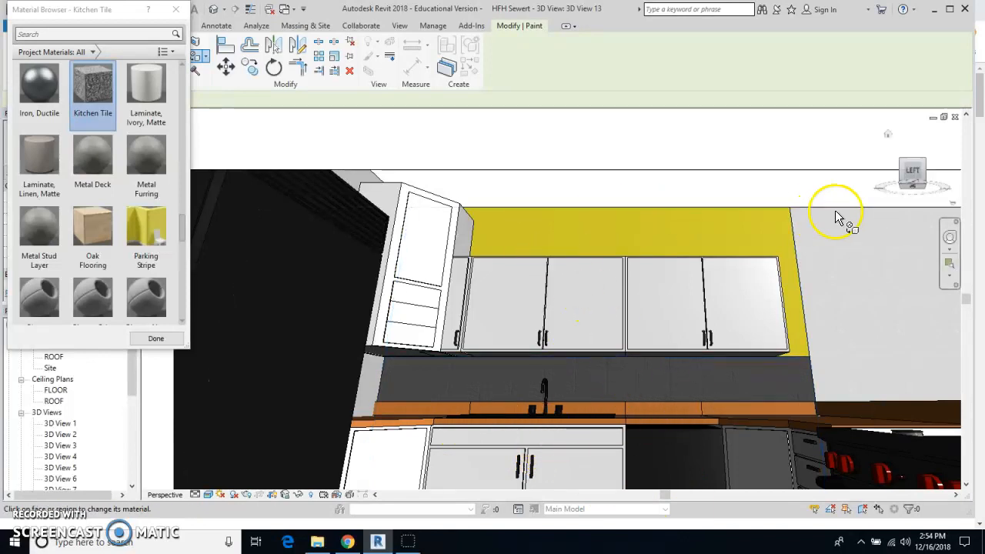
# Examine the painted kitchen wall and tiled backsplash from outside, starting with the whole house and moving closer to the kitchen.
pyautogui.click(889, 137)
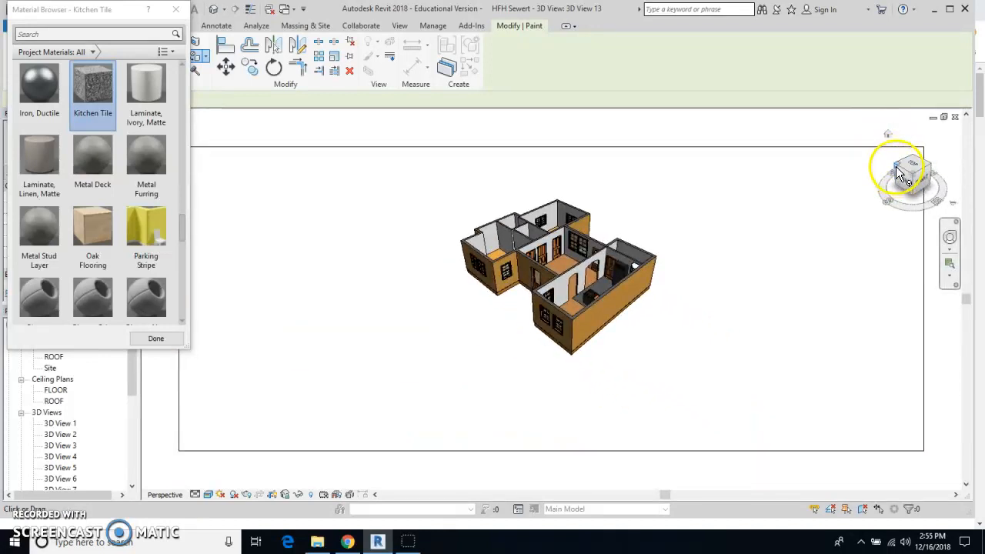
pyautogui.click(896, 173)
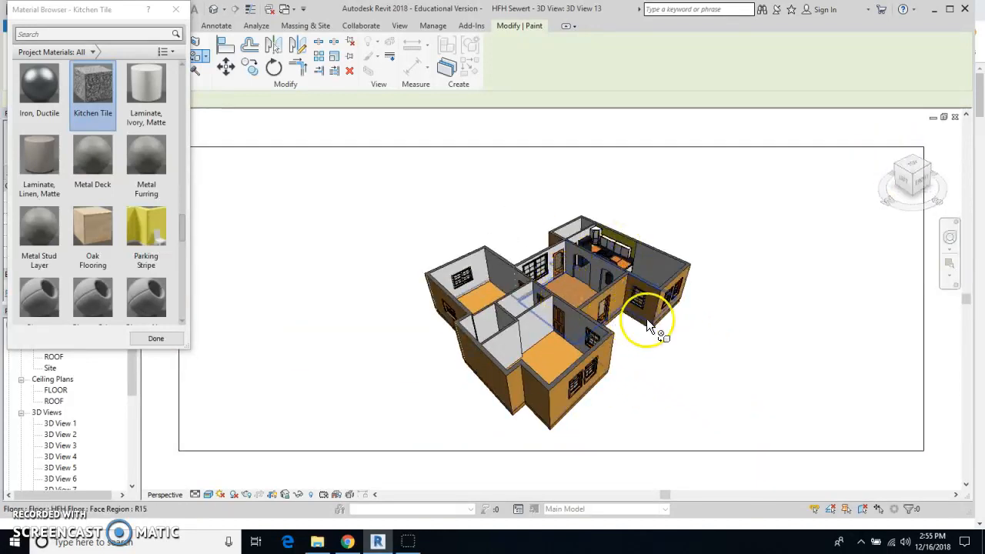
pyautogui.scroll(4, 617, 251)
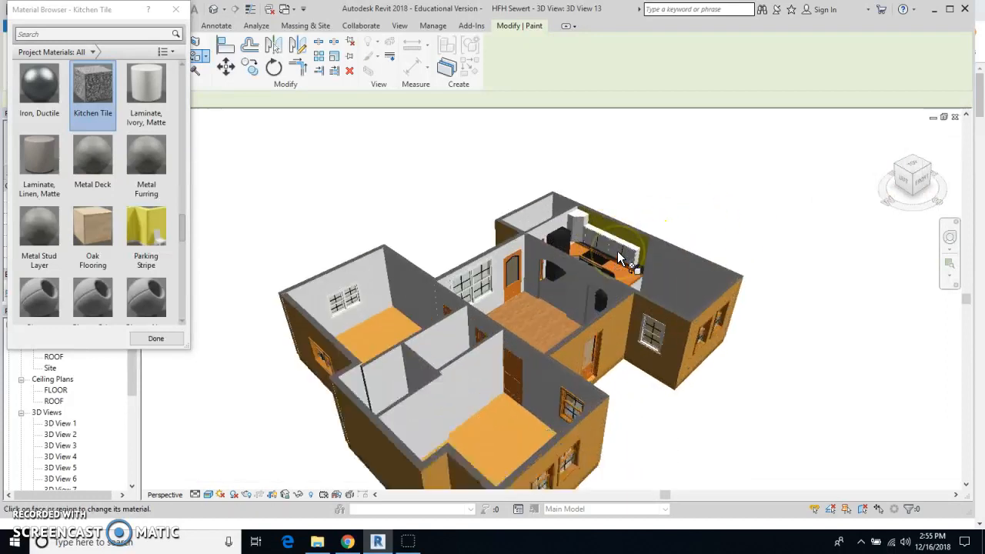
pyautogui.scroll(4, 619, 259)
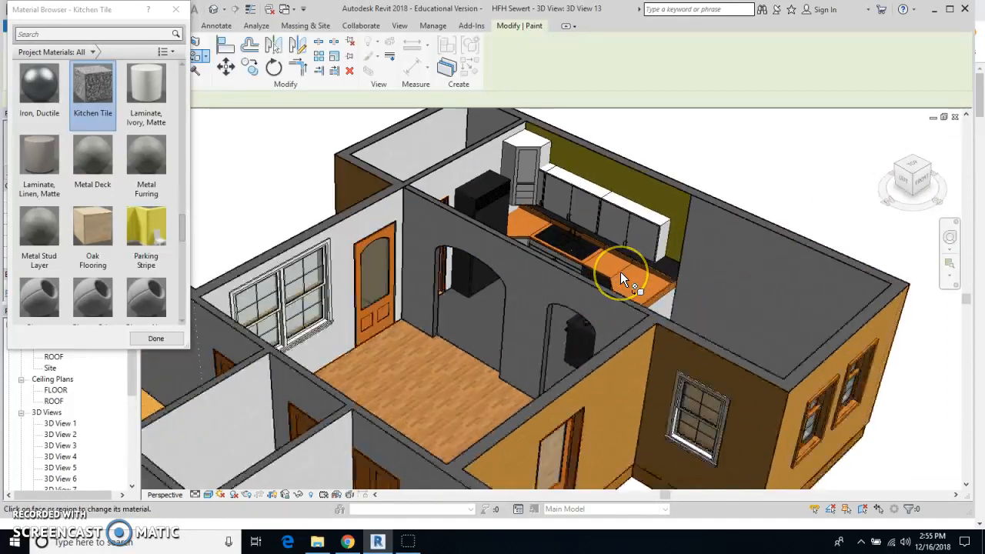
pyautogui.scroll(4, 620, 271)
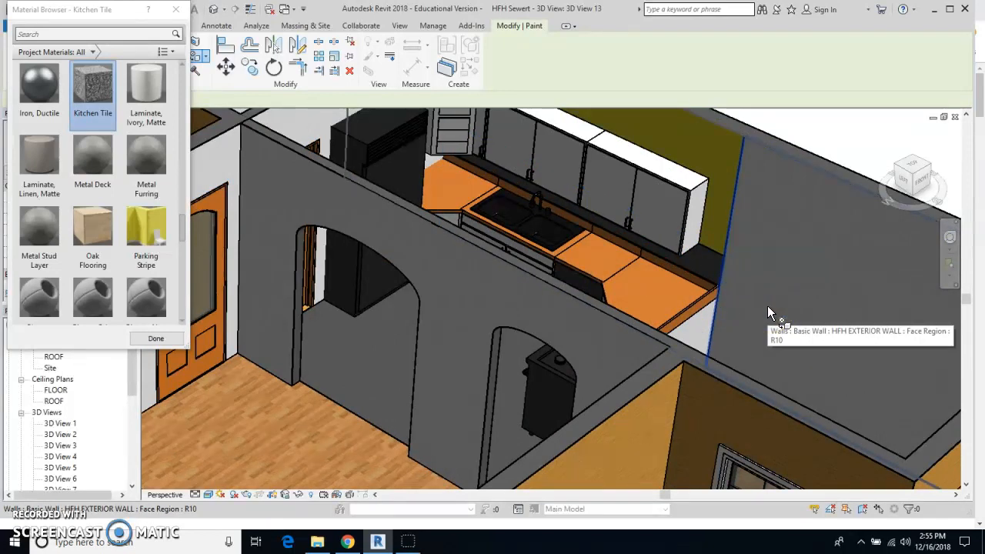
pyautogui.click(579, 247)
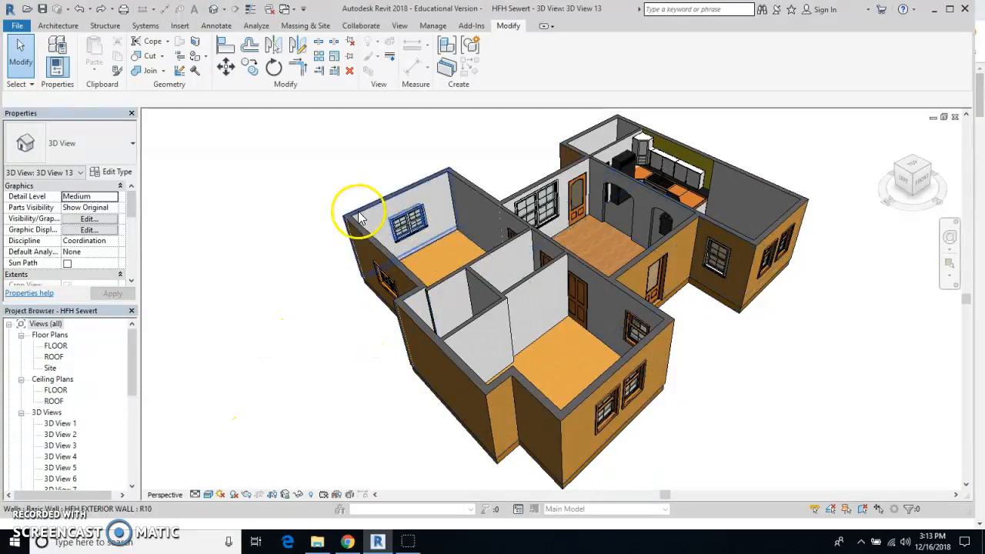
pyautogui.scroll(6, 683, 199)
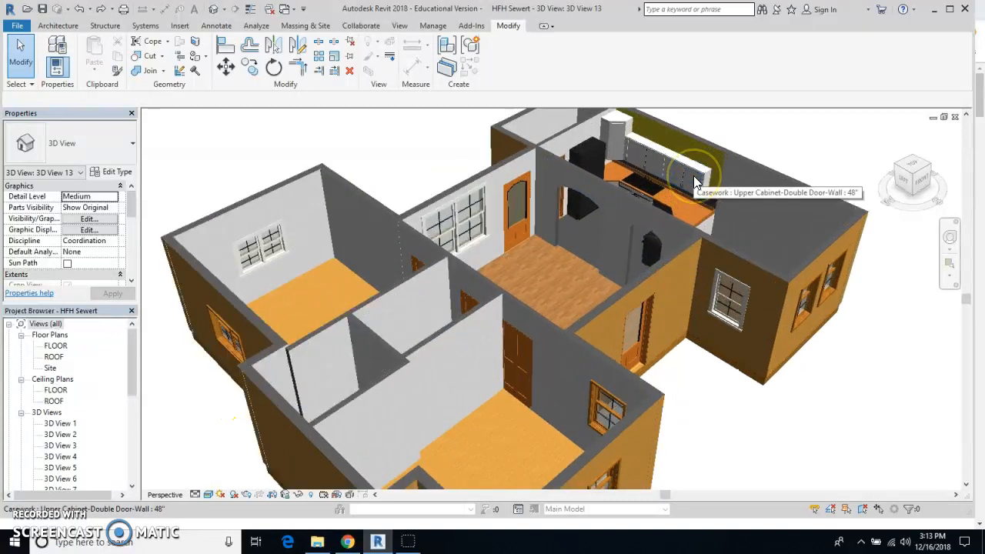
pyautogui.moveTo(677, 172); pyautogui.dragTo(543, 193, button='middle')
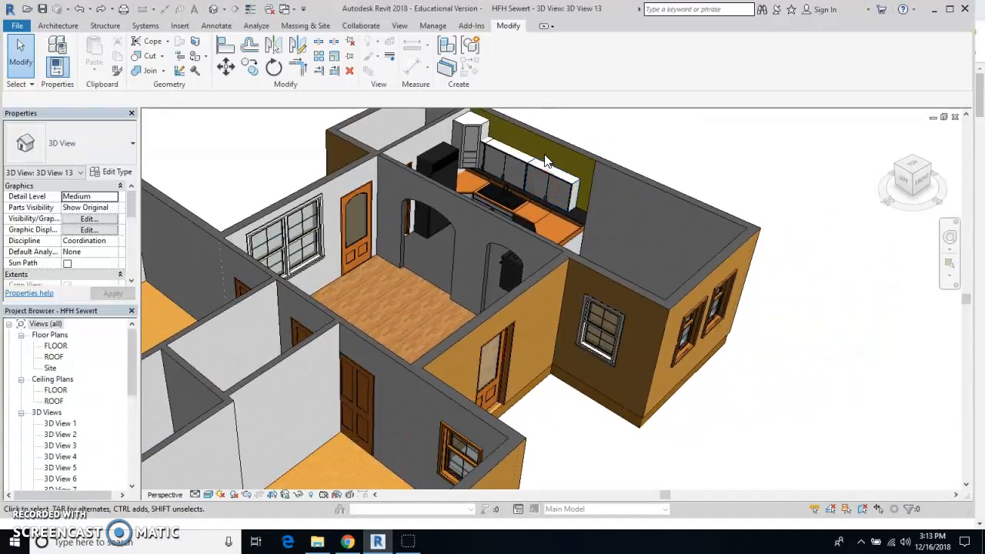
pyautogui.scroll(4, 545, 162)
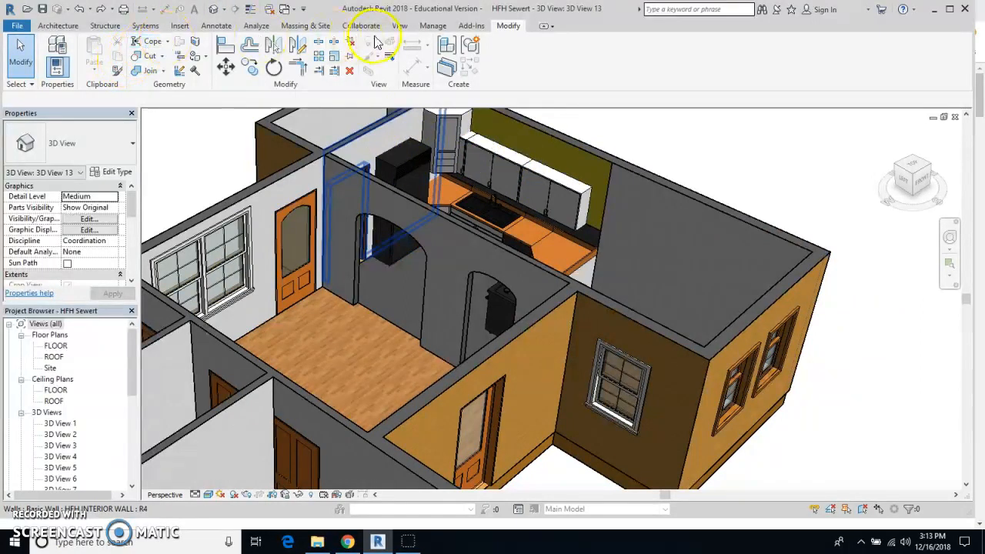
# Create a new project material and name it Paint Green.
pyautogui.click(429, 25)
pyautogui.click(52, 54)
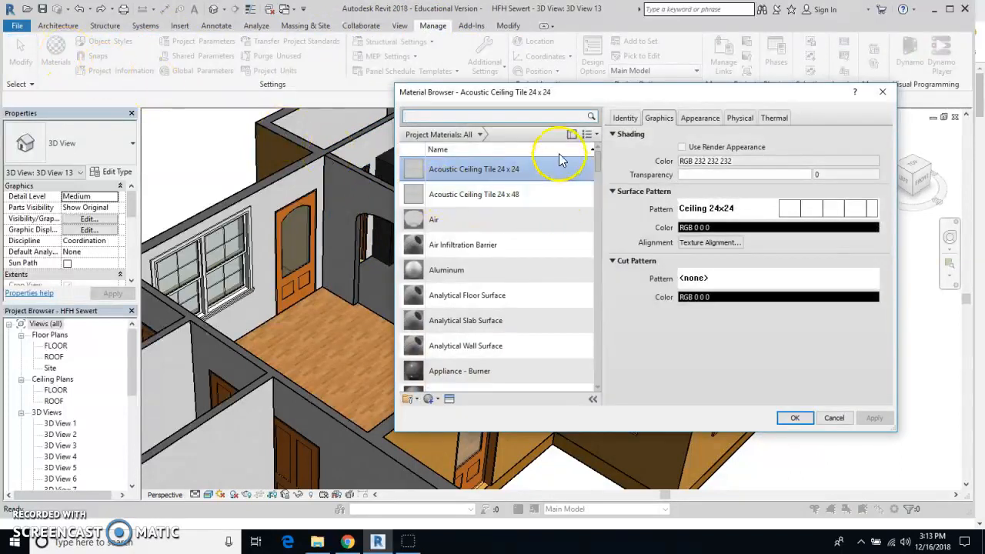
pyautogui.scroll(-1, 493, 381)
pyautogui.click(430, 399)
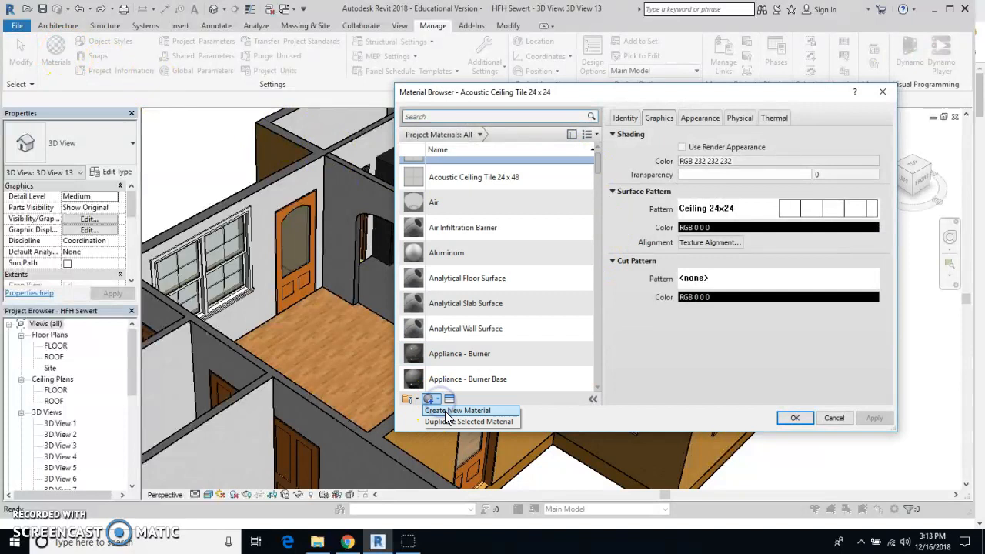
pyautogui.click(445, 411)
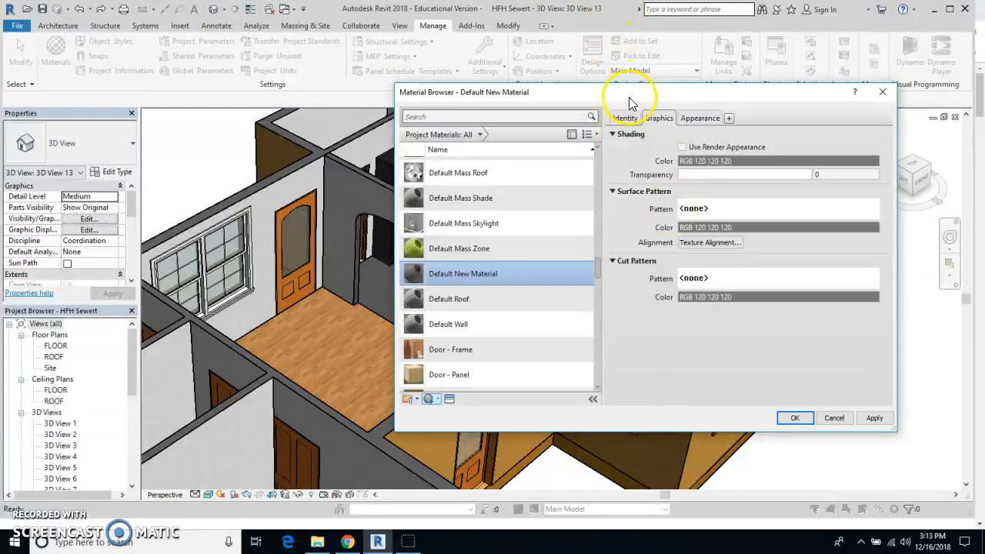
pyautogui.click(627, 120)
pyautogui.tripleClick(727, 136)
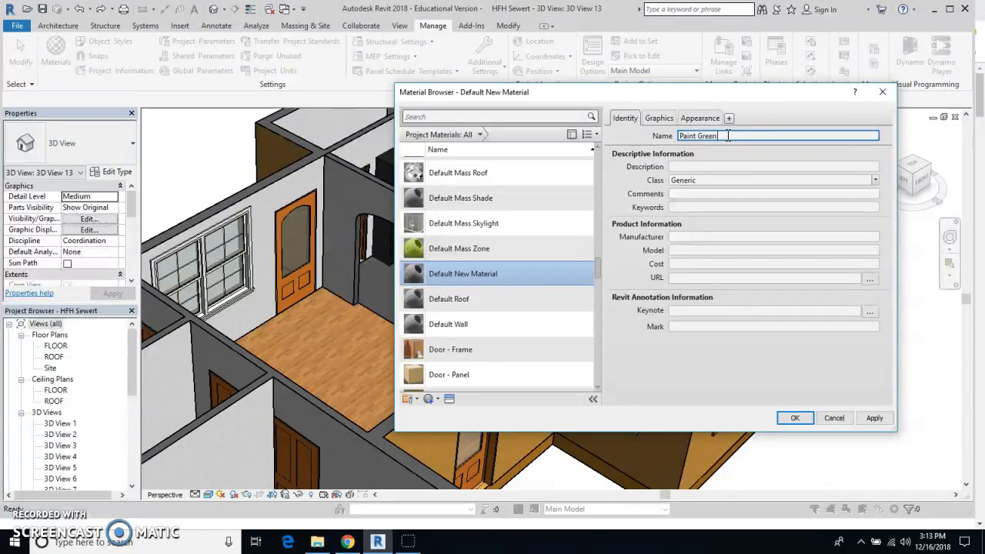
# Make the Paint Green material use its render appearance for shading and set the appearance color to RGB 0 128 64.
pyautogui.click(658, 118)
pyautogui.click(682, 147)
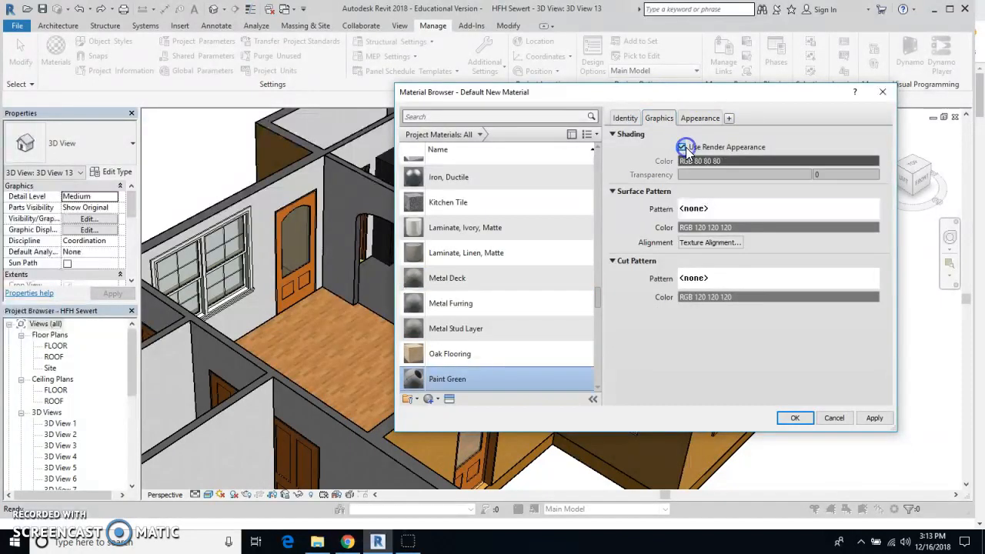
pyautogui.click(706, 122)
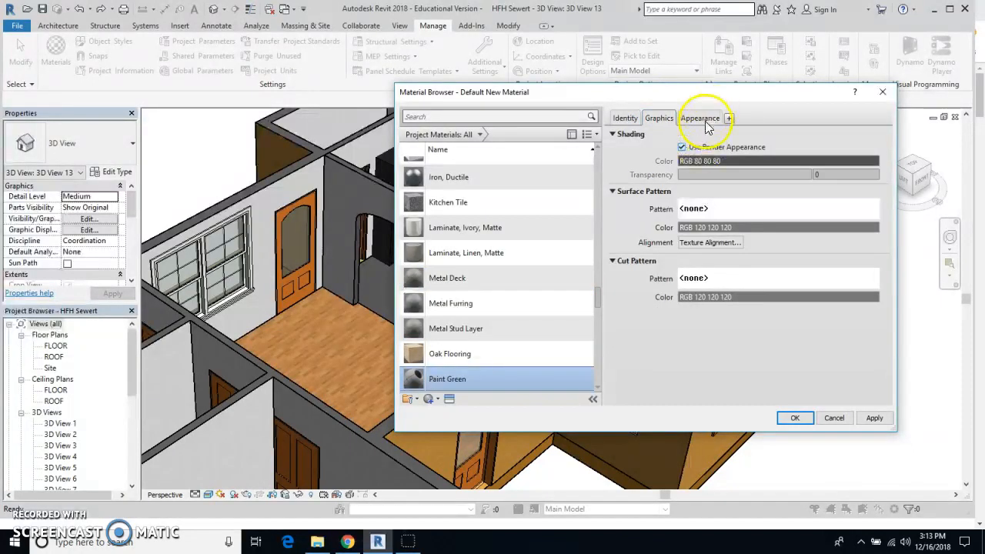
pyautogui.click(727, 253)
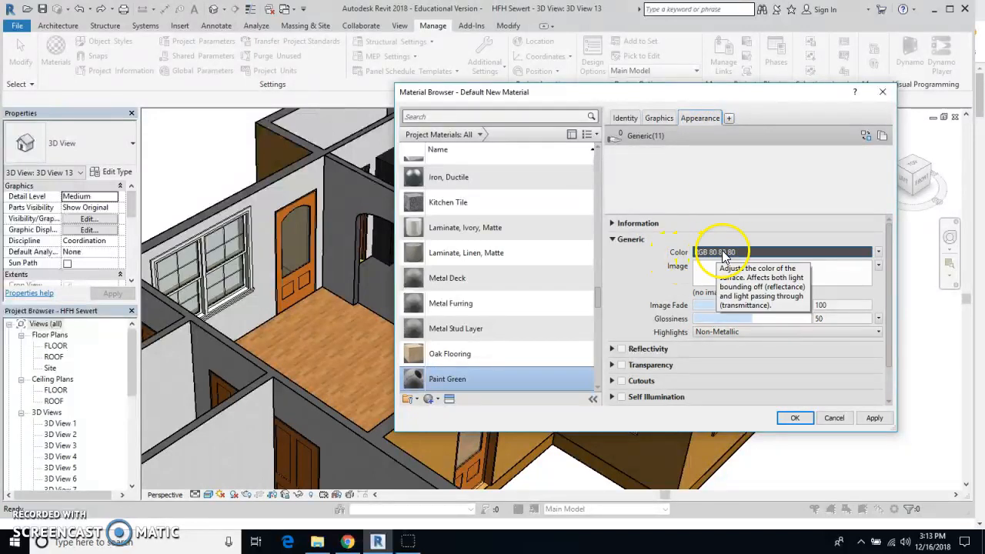
pyautogui.click(722, 254)
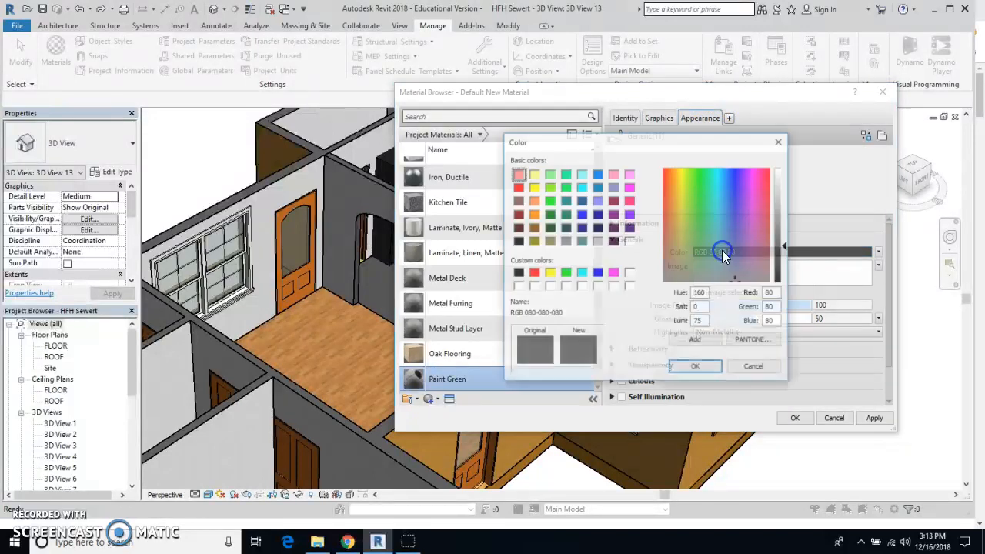
pyautogui.click(549, 214)
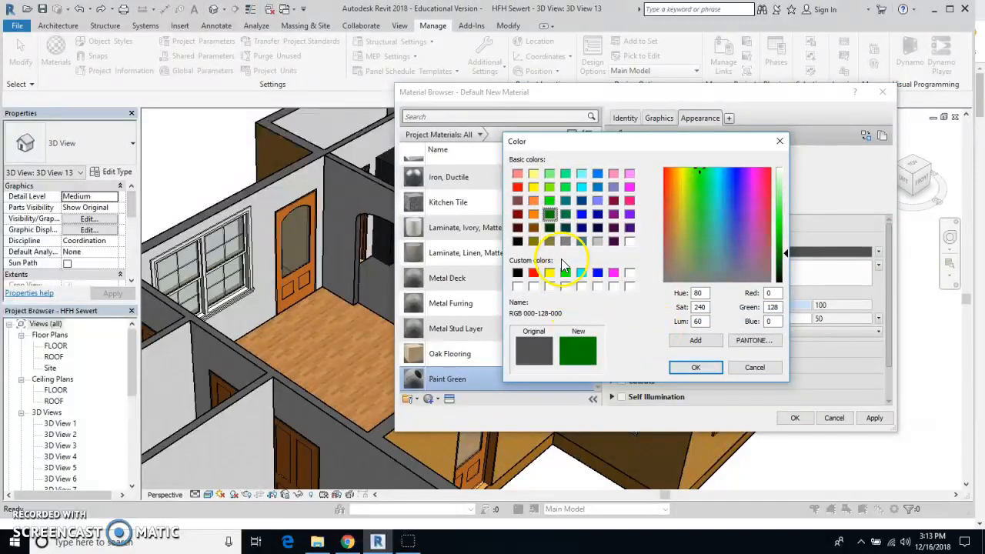
pyautogui.click(566, 215)
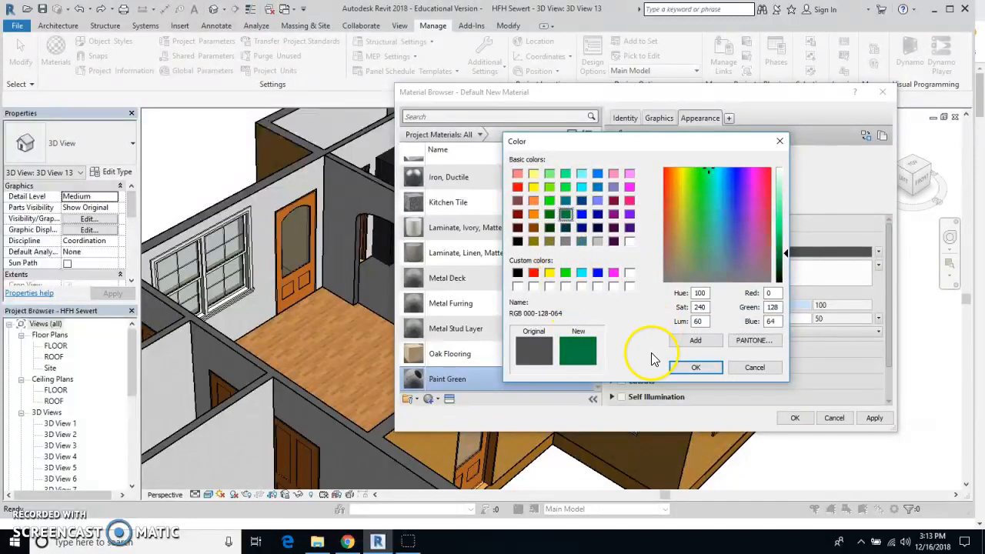
pyautogui.click(694, 368)
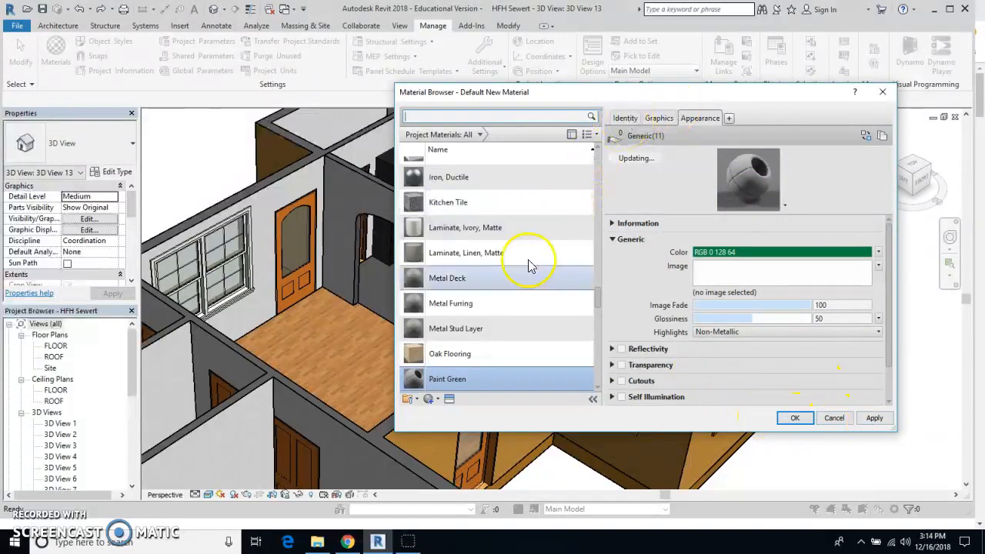
pyautogui.click(873, 417)
# Create another new project material and name it Paint Blue.
pyautogui.click(428, 399)
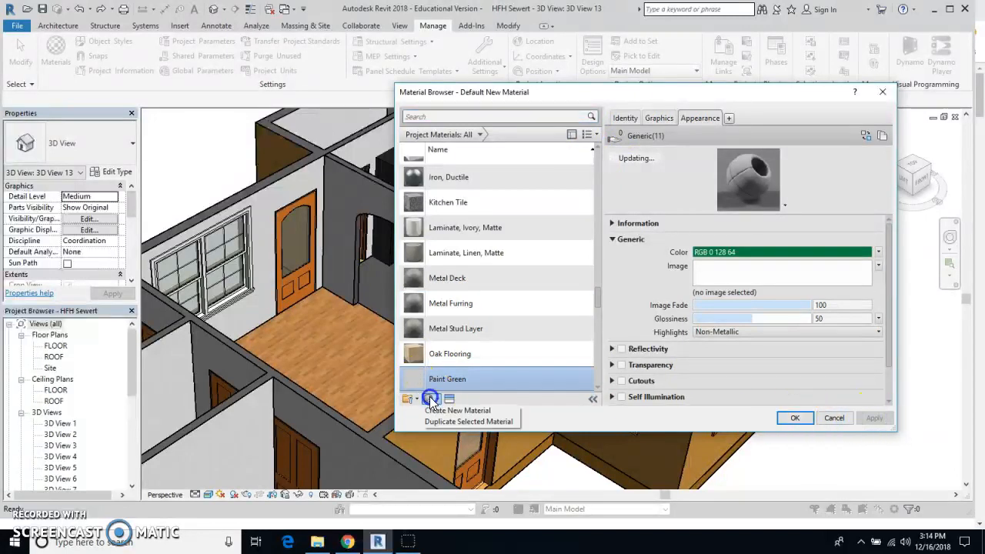
pyautogui.click(448, 406)
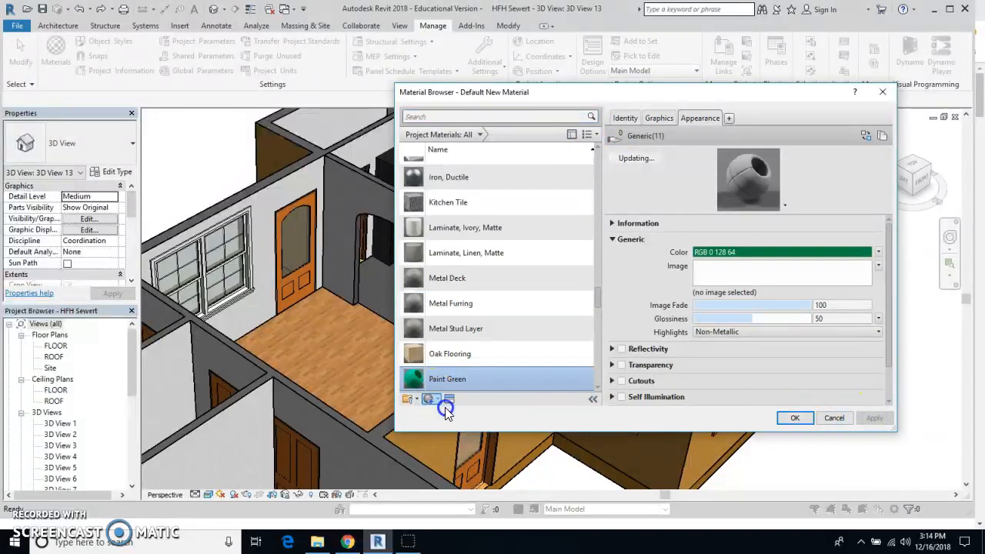
pyautogui.click(622, 117)
pyautogui.tripleClick(763, 136)
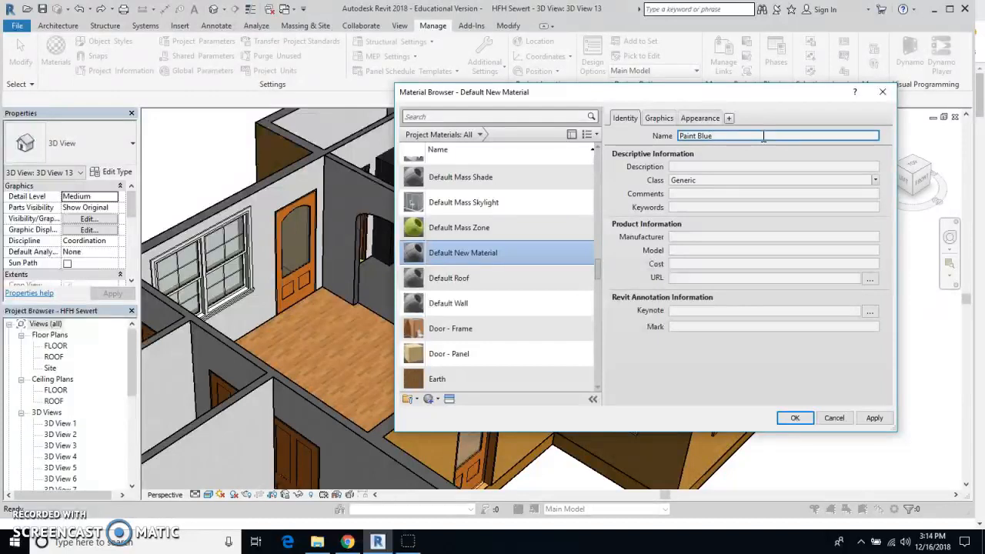
# Make the Paint Blue material use its render appearance for shading and set the appearance color to RGB 0 64 128.
pyautogui.click(658, 118)
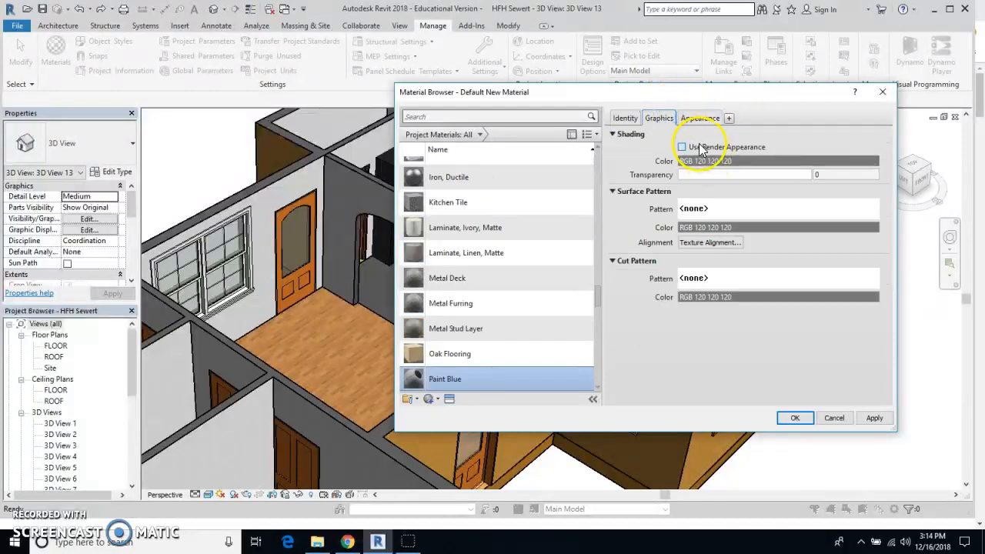
pyautogui.click(683, 147)
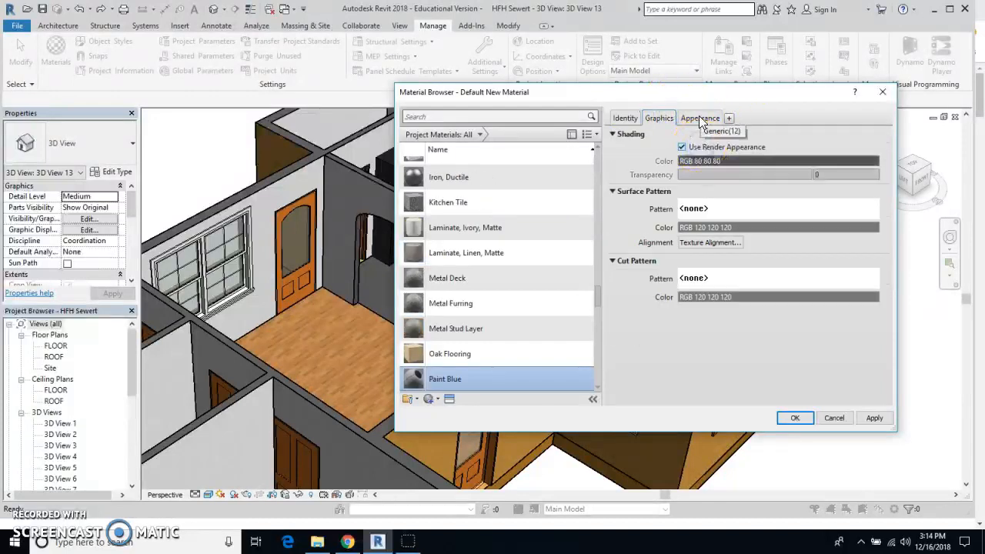
pyautogui.click(699, 117)
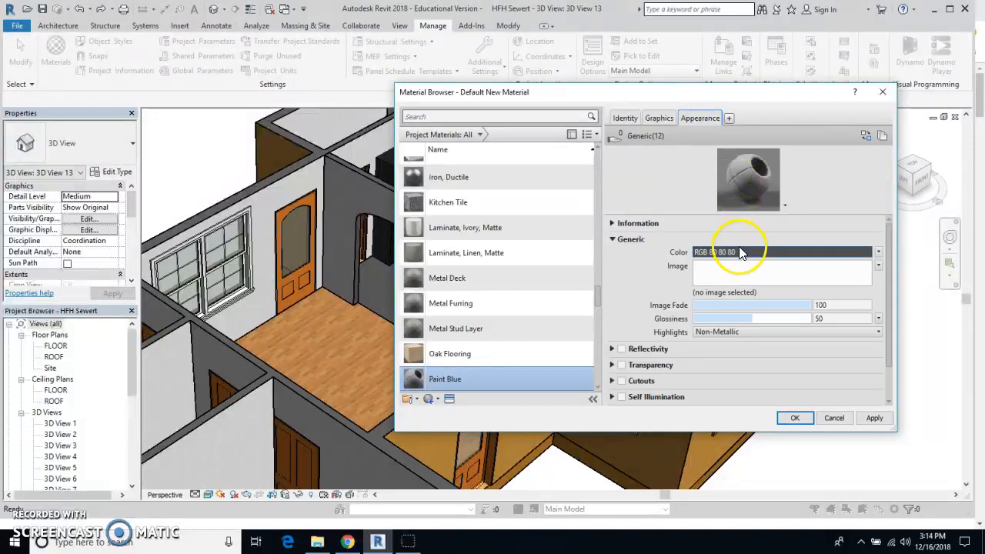
pyautogui.click(741, 252)
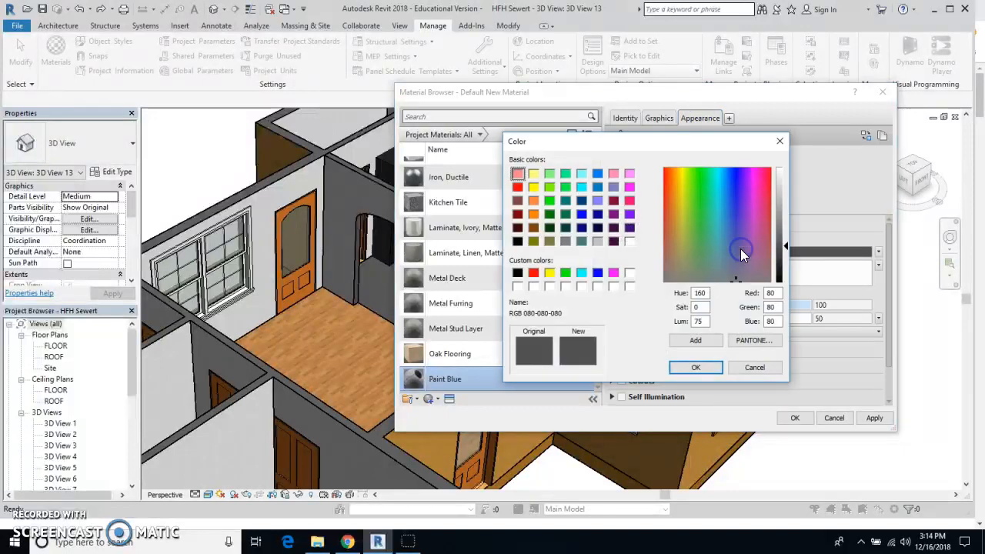
pyautogui.click(582, 214)
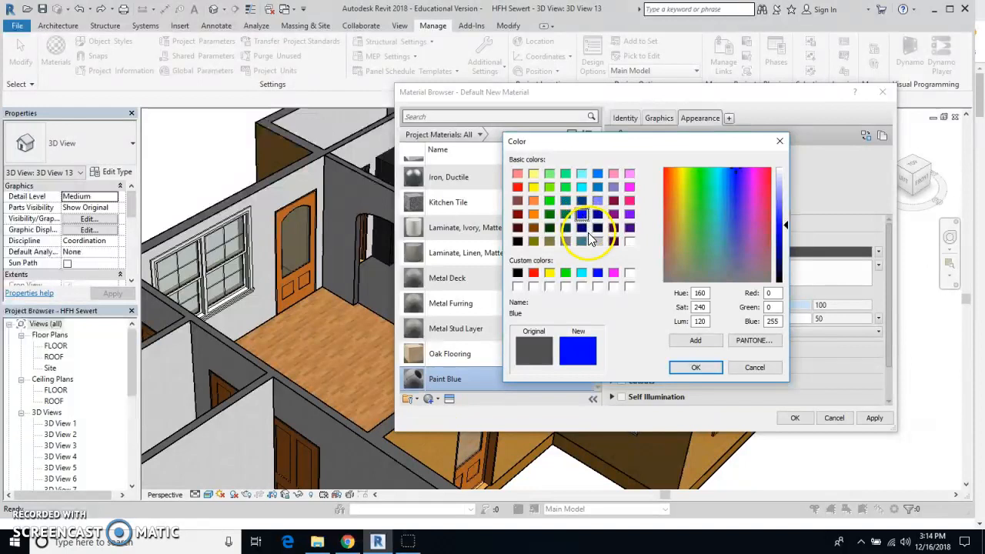
pyautogui.click(582, 229)
pyautogui.click(582, 215)
pyautogui.click(581, 200)
pyautogui.click(695, 368)
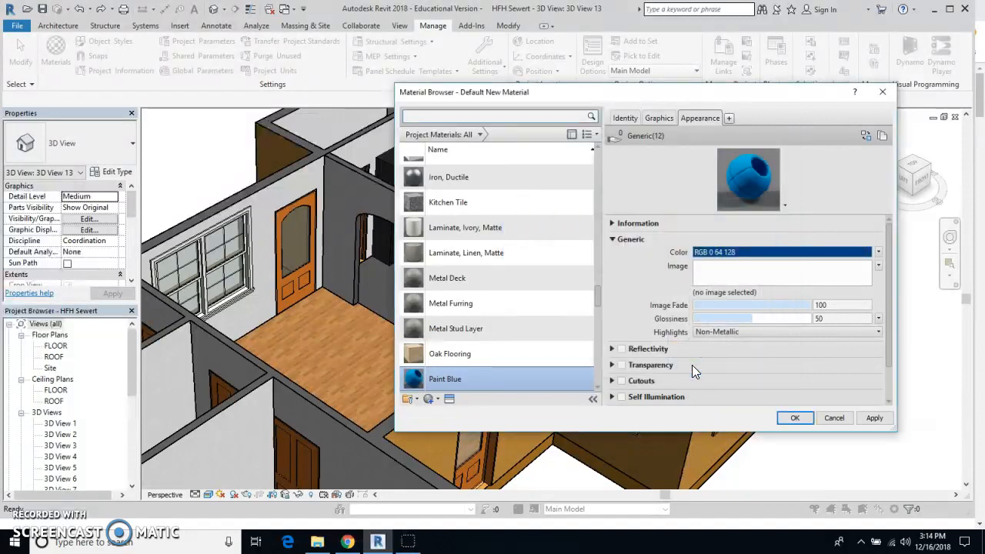
pyautogui.click(796, 418)
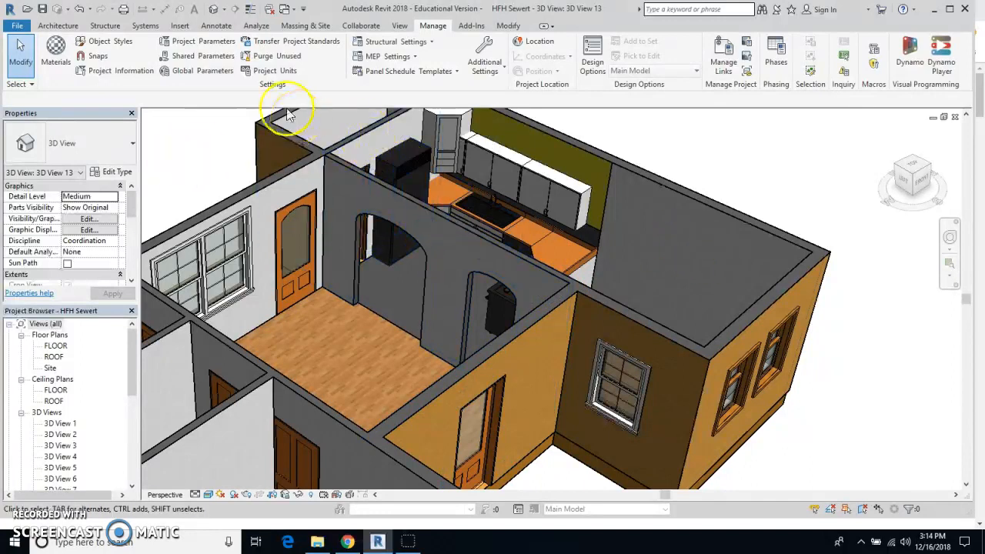
# Paint the unpainted region of the split exterior wall beside the kitchen cabinets with the Paint Green material.
pyautogui.click(507, 26)
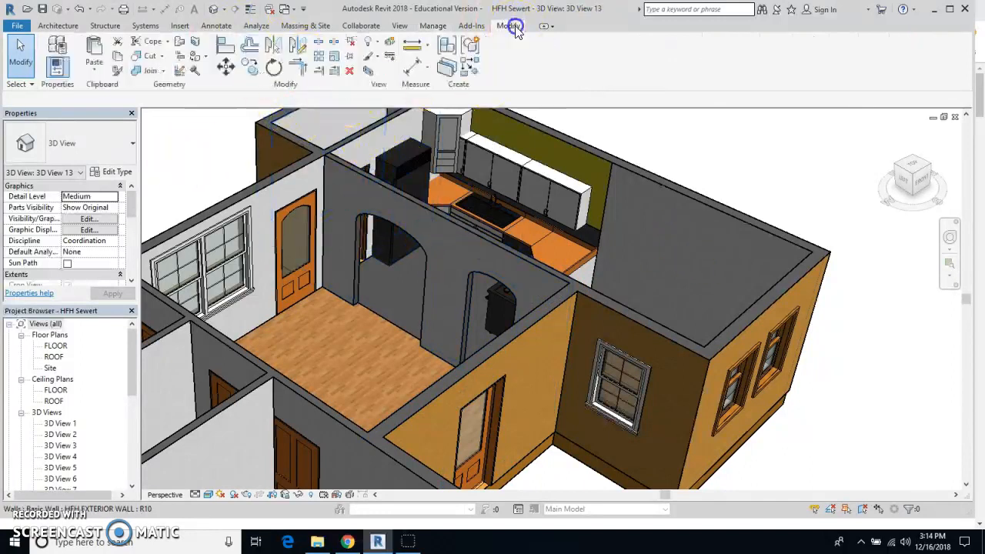
pyautogui.click(196, 56)
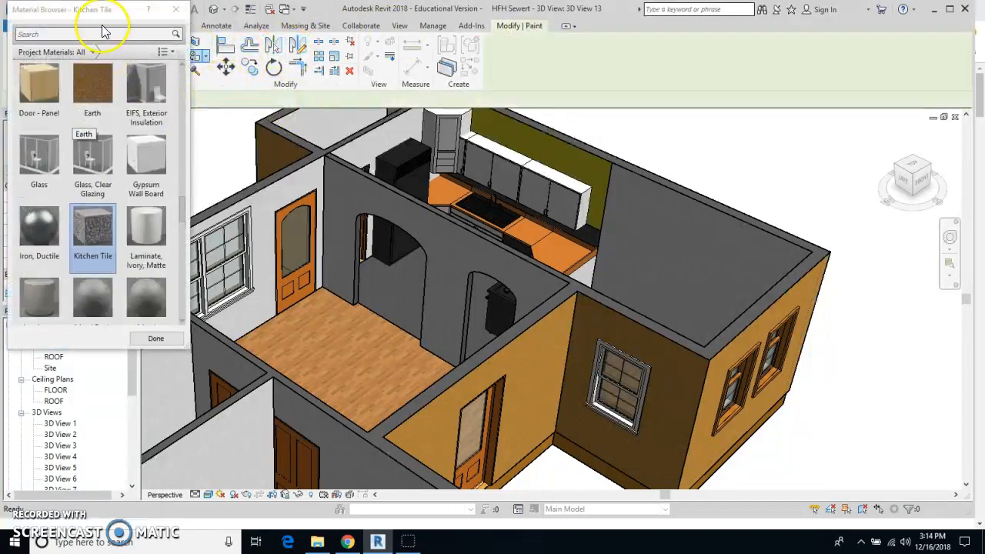
pyautogui.click(105, 32)
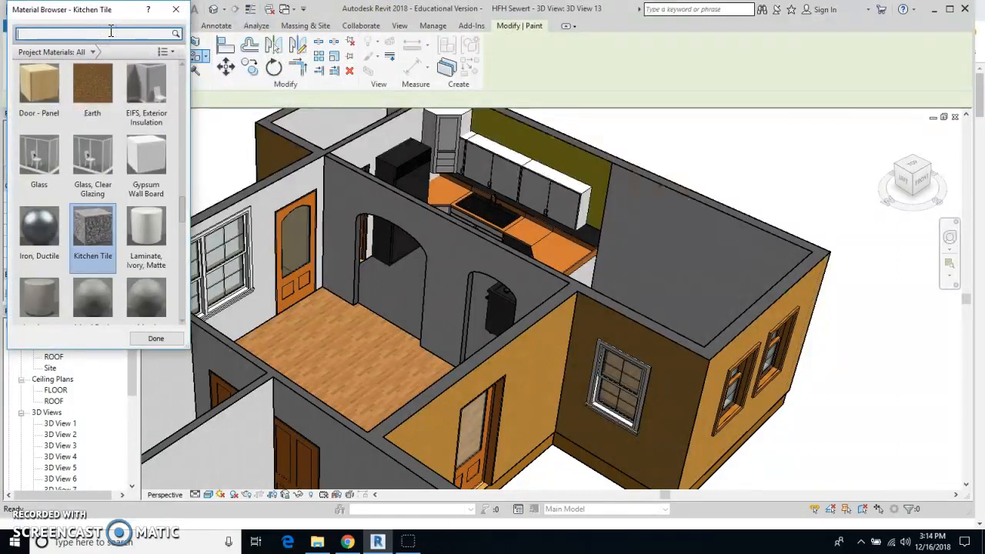
pyautogui.write('paint')
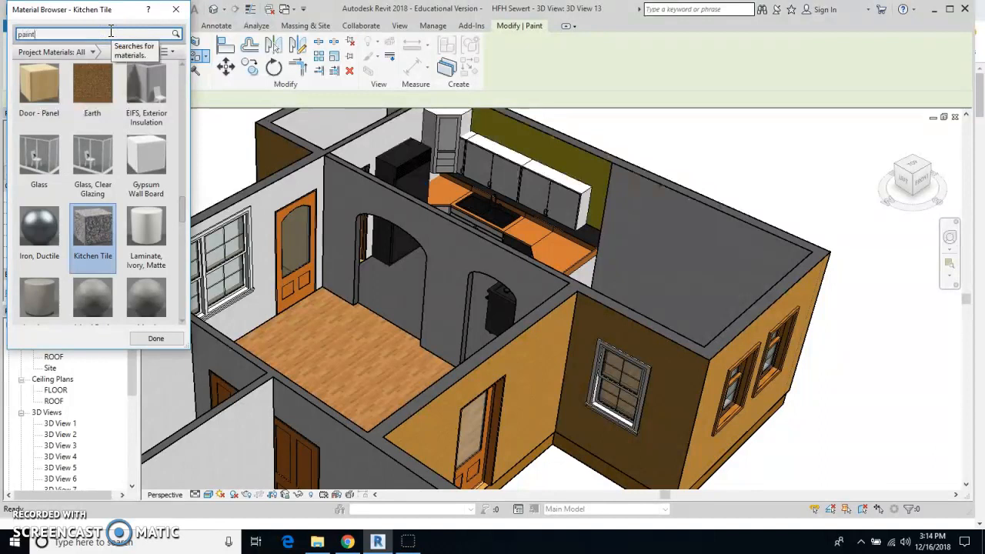
pyautogui.press('Return')
pyautogui.click(99, 254)
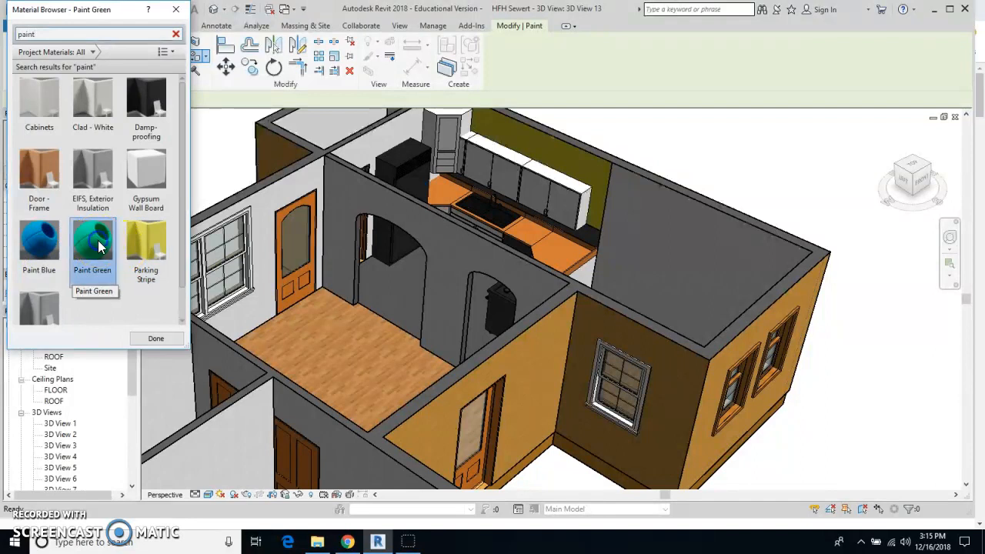
pyautogui.click(730, 236)
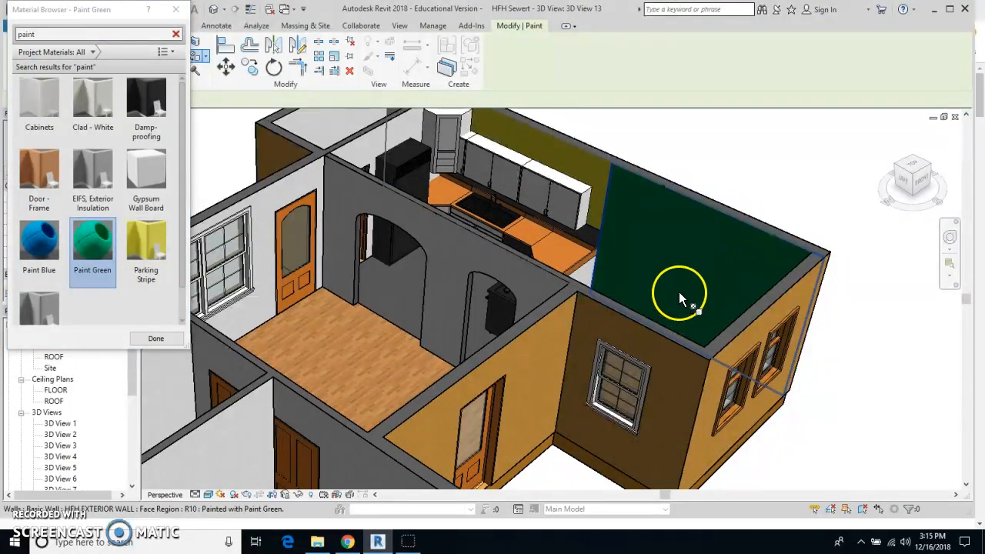
# Paint the inner face of the adjacent end wall with the two windows in Paint Green.
pyautogui.click(896, 168)
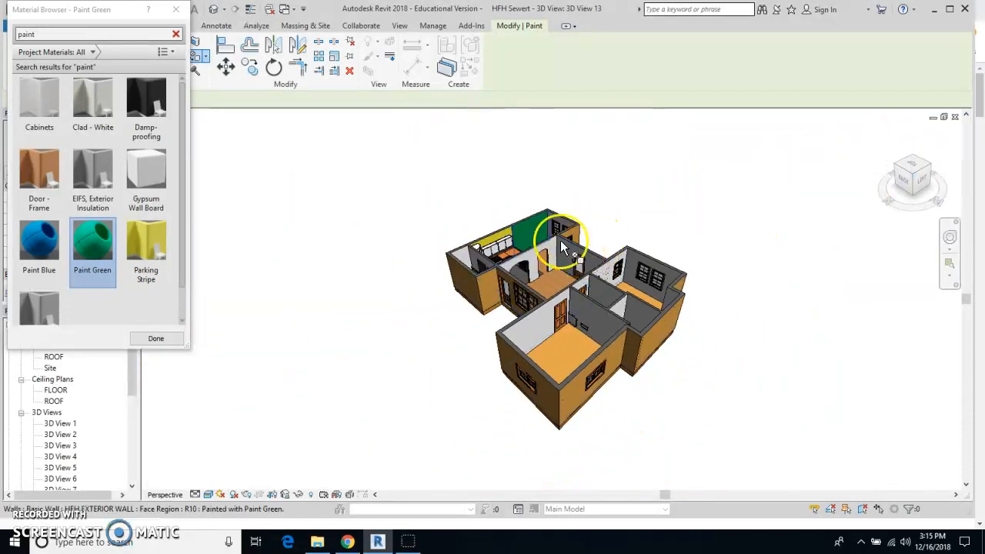
pyautogui.scroll(5, 550, 229)
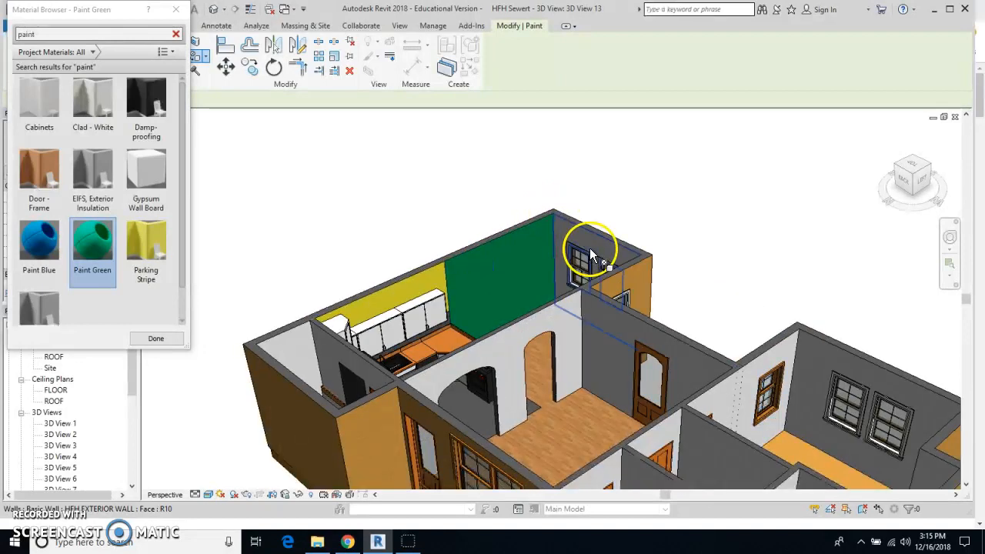
pyautogui.click(576, 233)
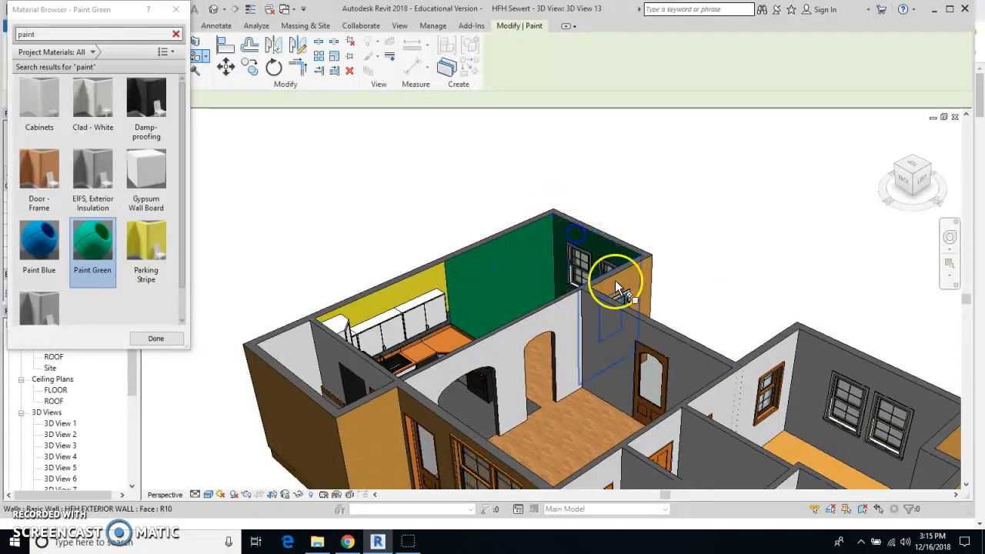
# Paint the inner face of the single-window wall between the end wall and the arched openings in Paint Green.
pyautogui.click(898, 160)
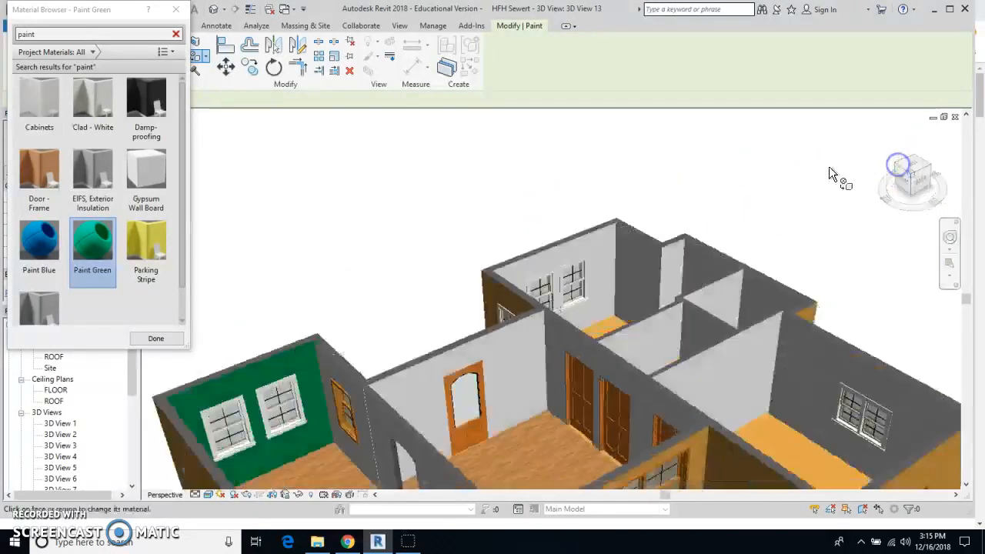
pyautogui.scroll(3, 461, 277)
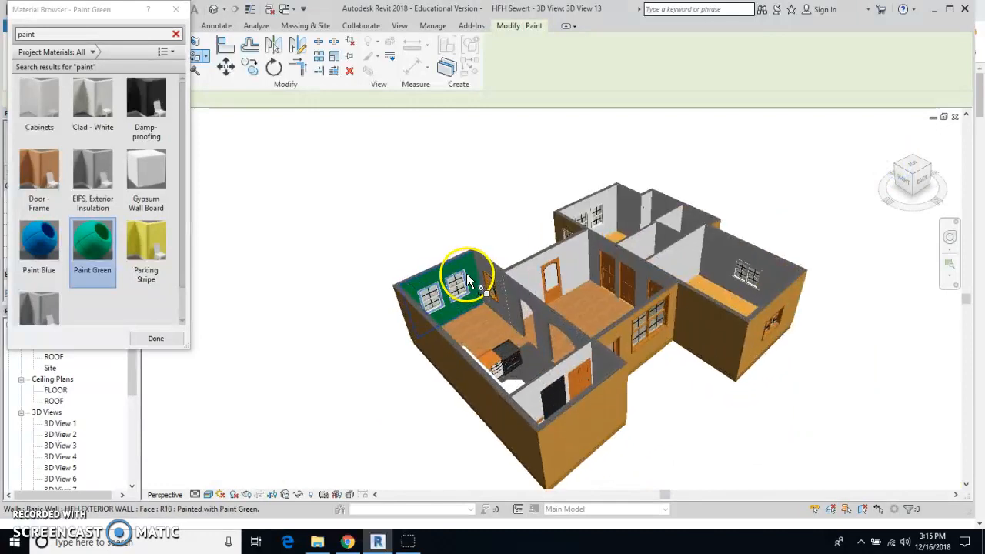
pyautogui.scroll(2, 484, 277)
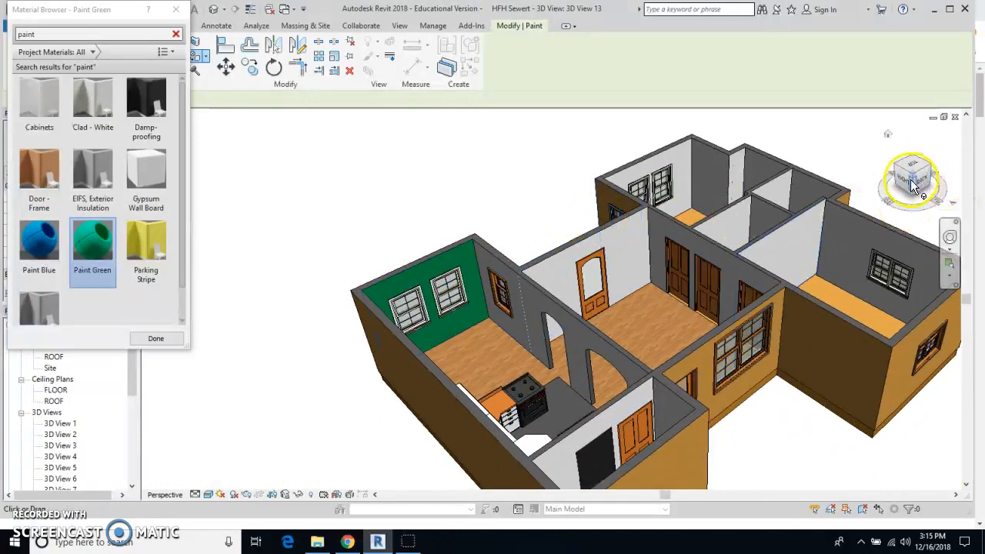
pyautogui.moveTo(912, 185); pyautogui.dragTo(951, 177)
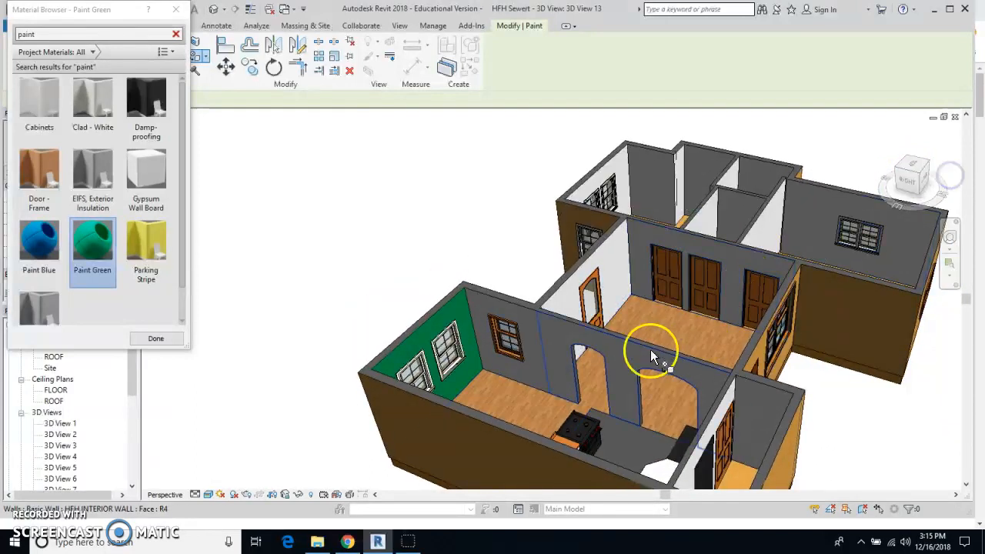
pyautogui.click(512, 310)
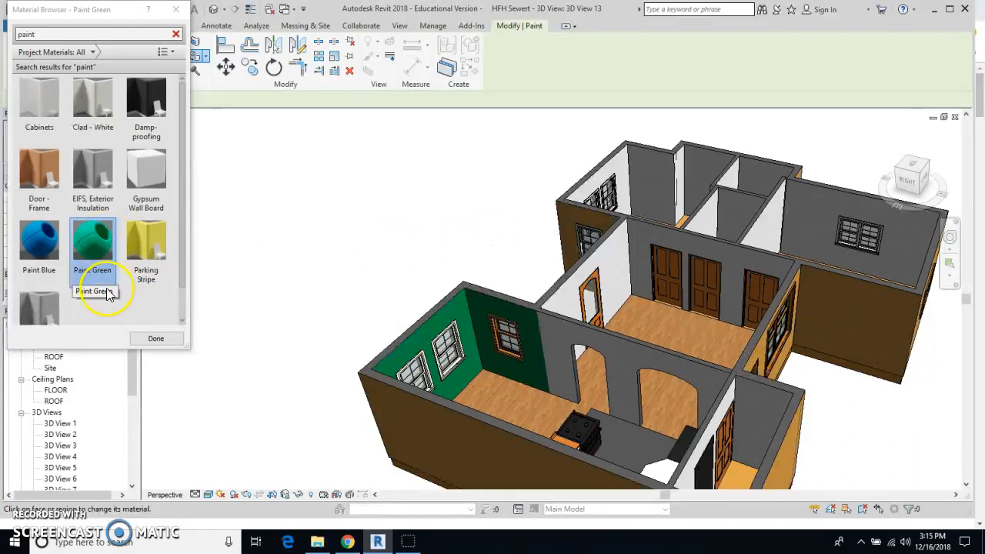
# Paint the wall region with the arched openings and the three-door wall of the adjoining room in Paint Blue.
pyautogui.scroll(-1, 80, 281)
pyautogui.click(20, 193)
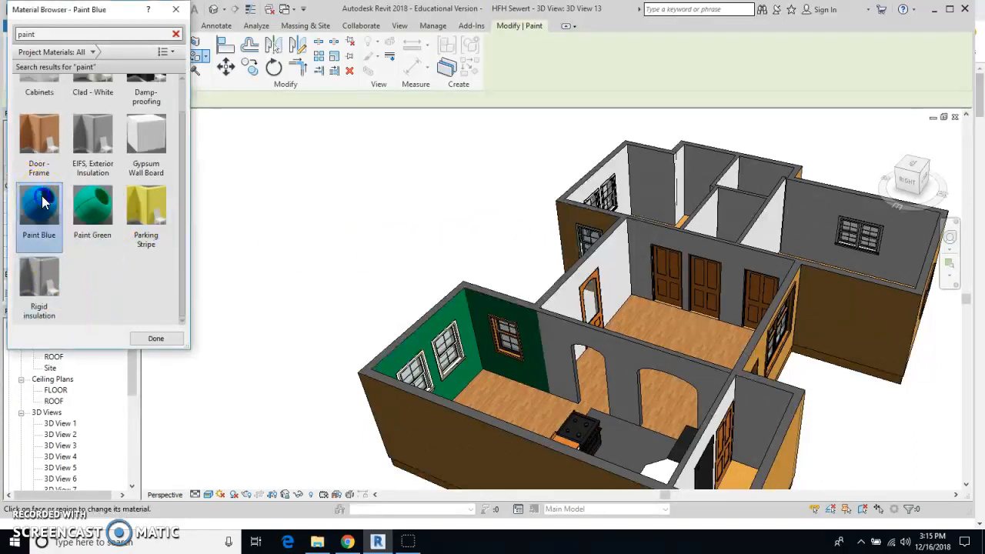
pyautogui.click(632, 359)
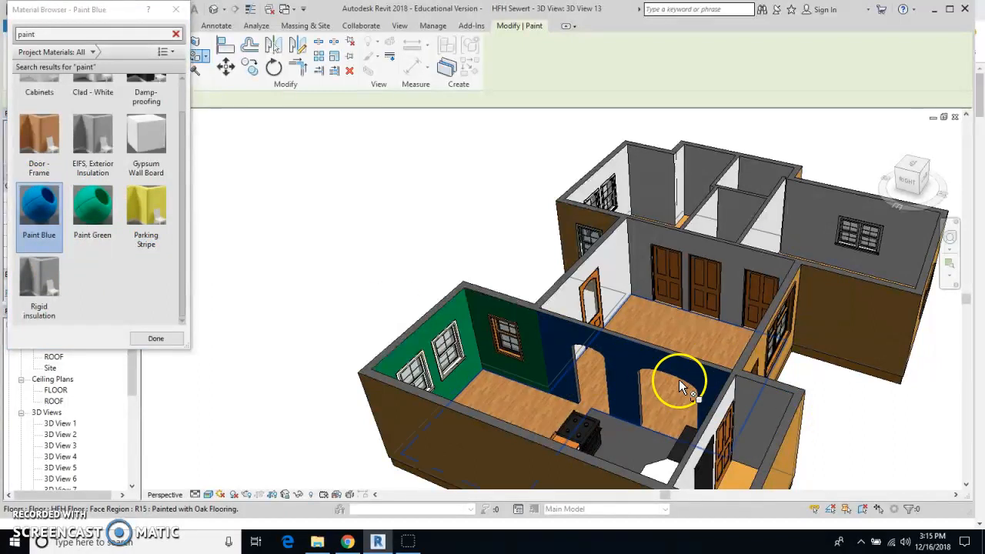
pyautogui.click(731, 256)
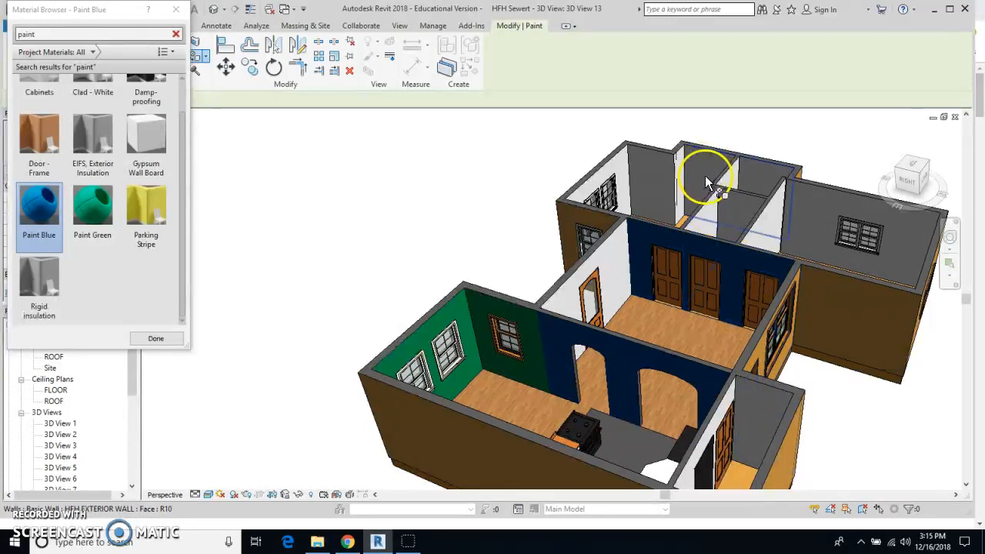
# Try painting the unsplit exterior wall face behind the small back rooms in Paint Blue, and undo that paint.
pyautogui.scroll(4, 704, 176)
pyautogui.scroll(-5, 705, 176)
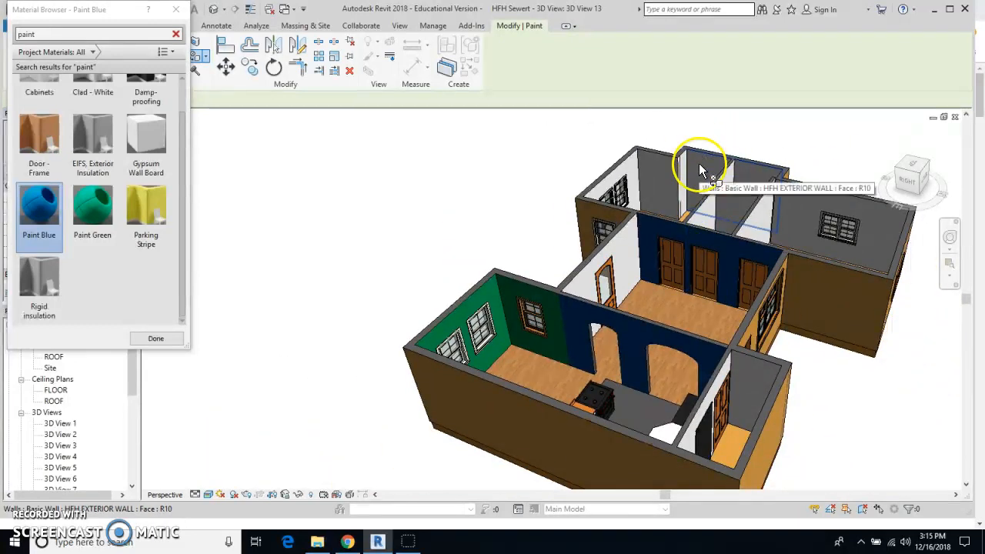
pyautogui.click(699, 163)
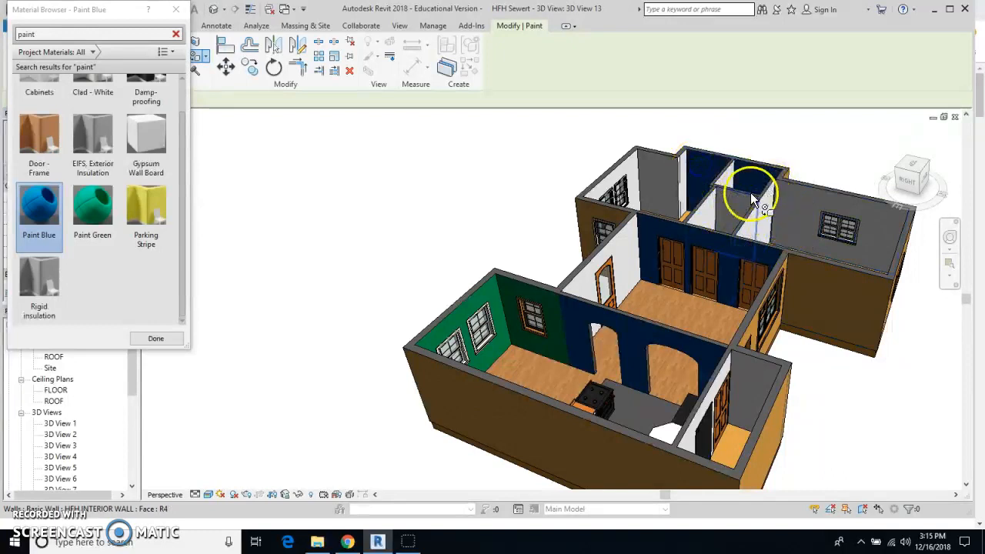
pyautogui.click(904, 178)
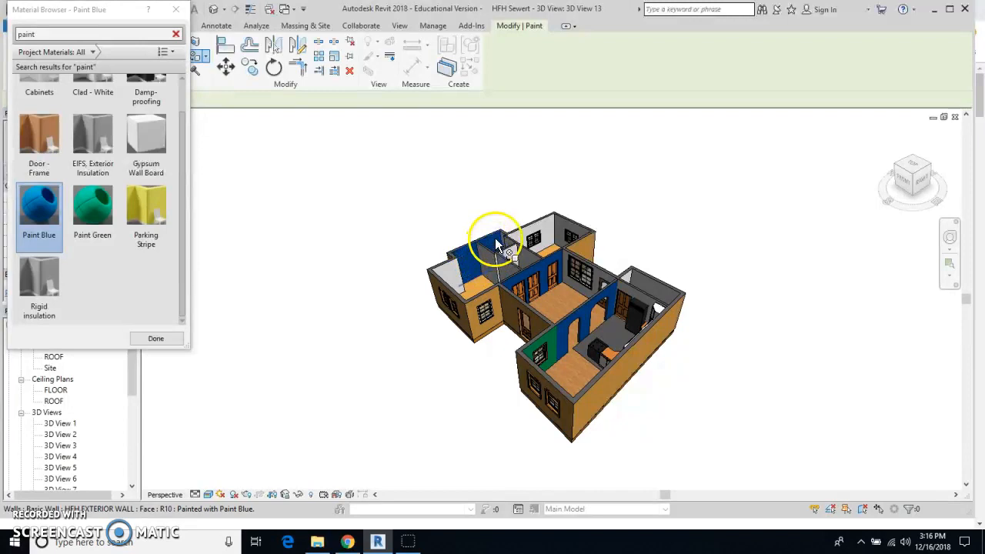
pyautogui.scroll(5, 472, 261)
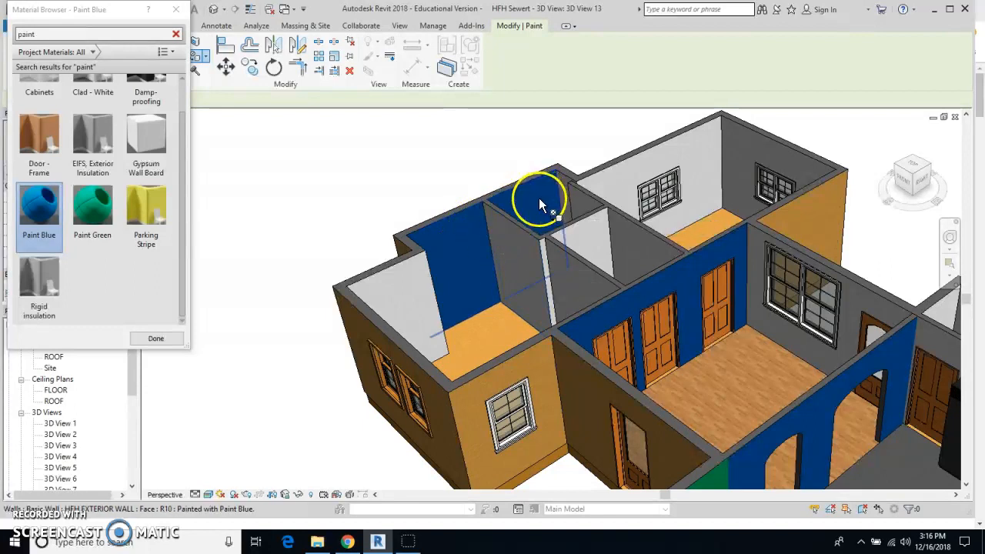
pyautogui.click(166, 340)
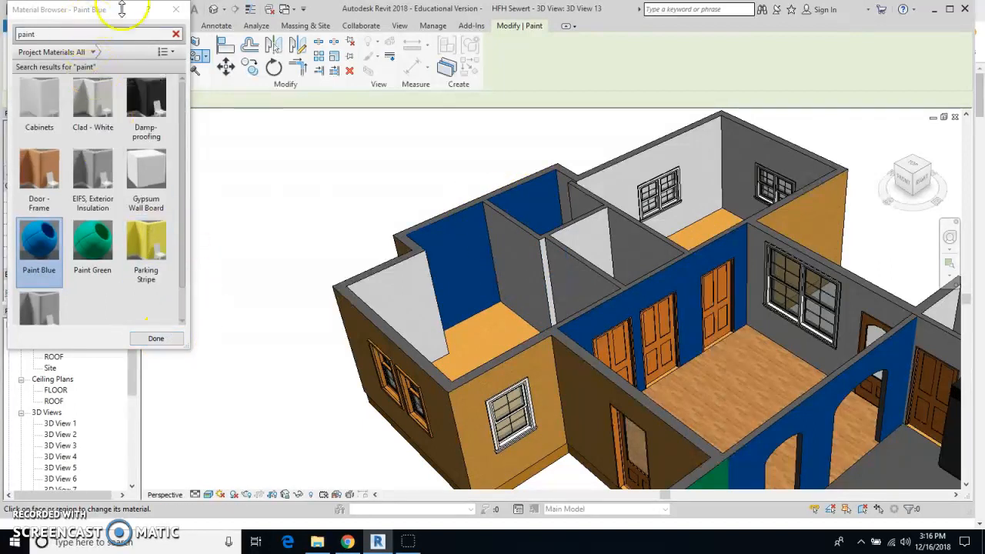
pyautogui.click(150, 339)
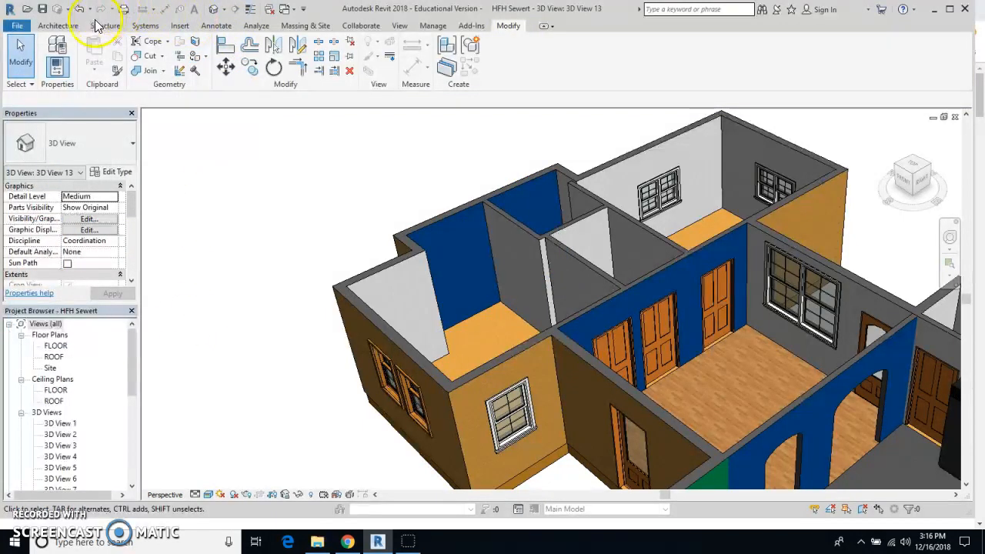
pyautogui.click(79, 12)
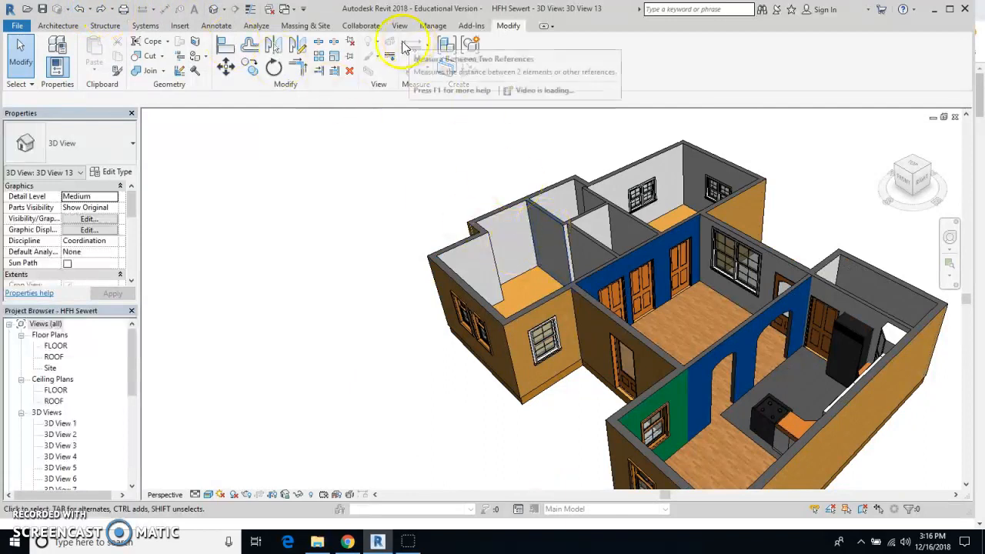
# Split the inner face of that exterior wall with a vertical line along the corner where the interior partition meets it.
pyautogui.click(197, 45)
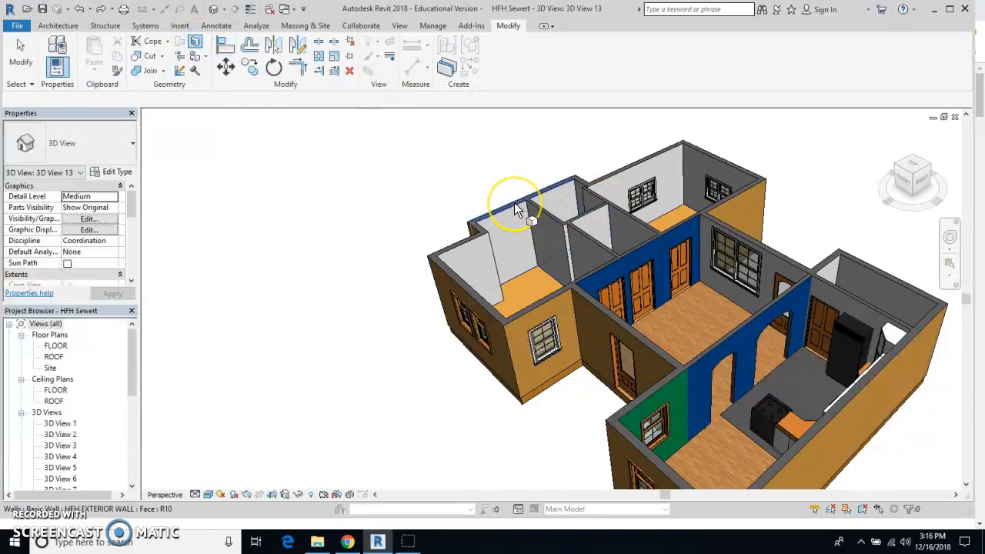
pyautogui.scroll(-1, 515, 208)
pyautogui.scroll(4, 516, 208)
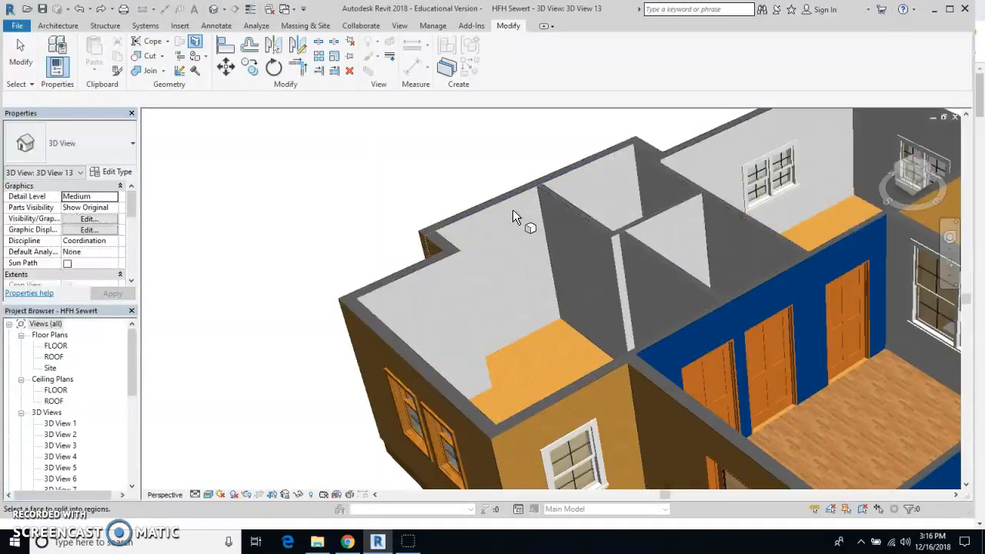
pyautogui.scroll(1, 512, 209)
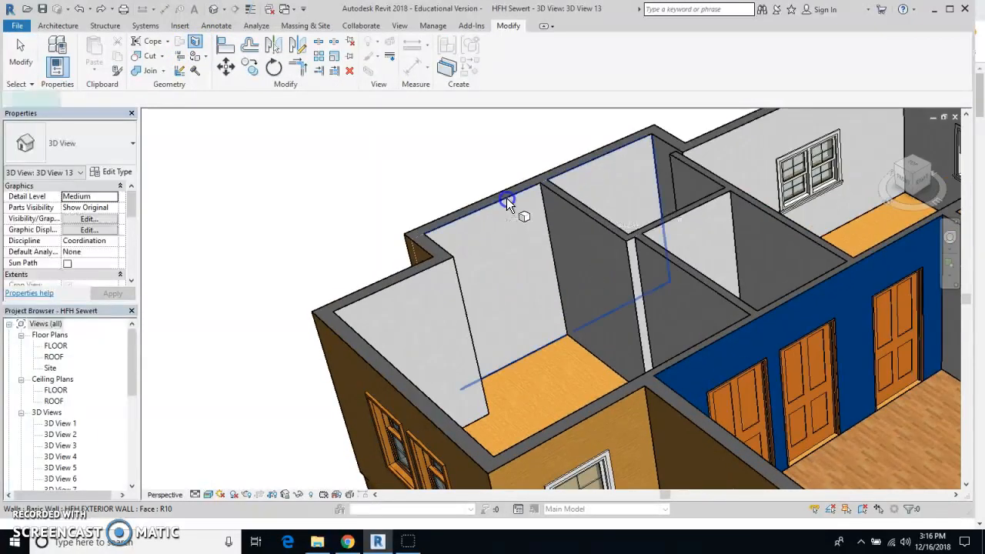
pyautogui.click(506, 198)
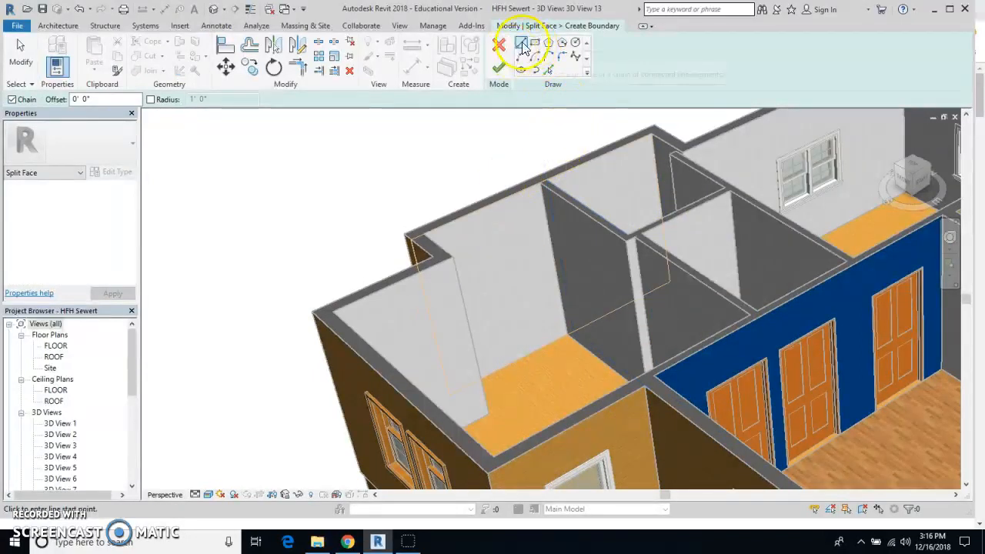
pyautogui.click(541, 183)
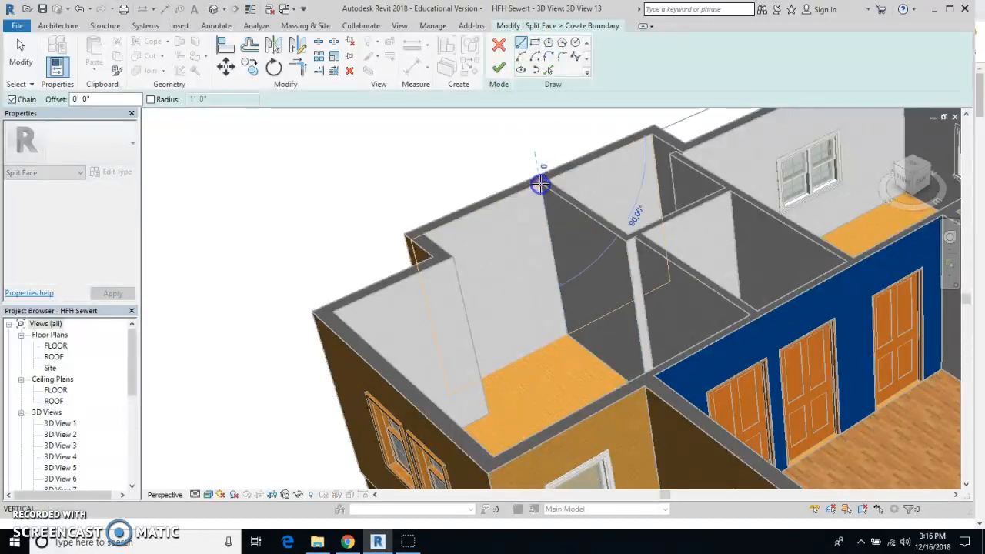
pyautogui.click(566, 335)
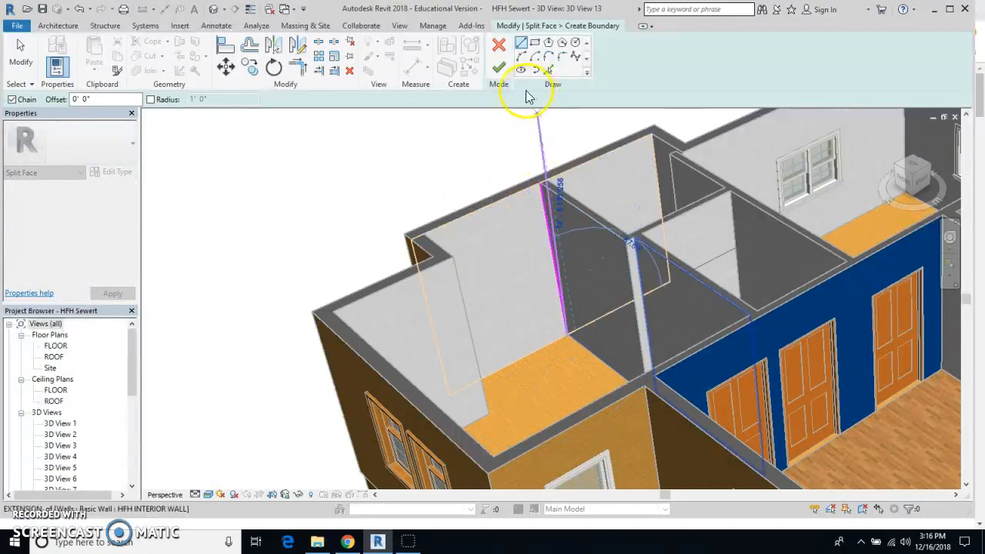
pyautogui.click(501, 66)
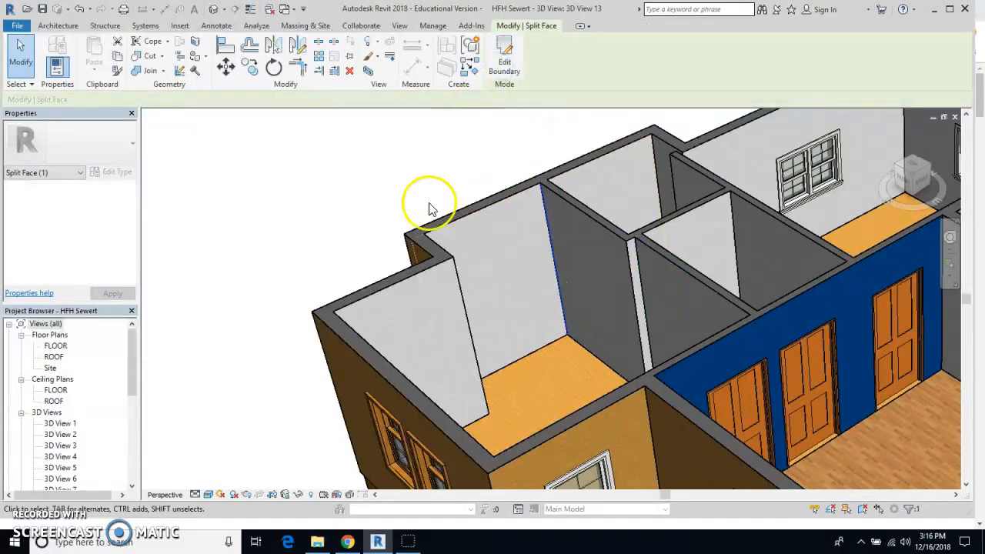
# Paint the split wall region in the room with the orange floor in Paint Blue and finish painting.
pyautogui.click(197, 58)
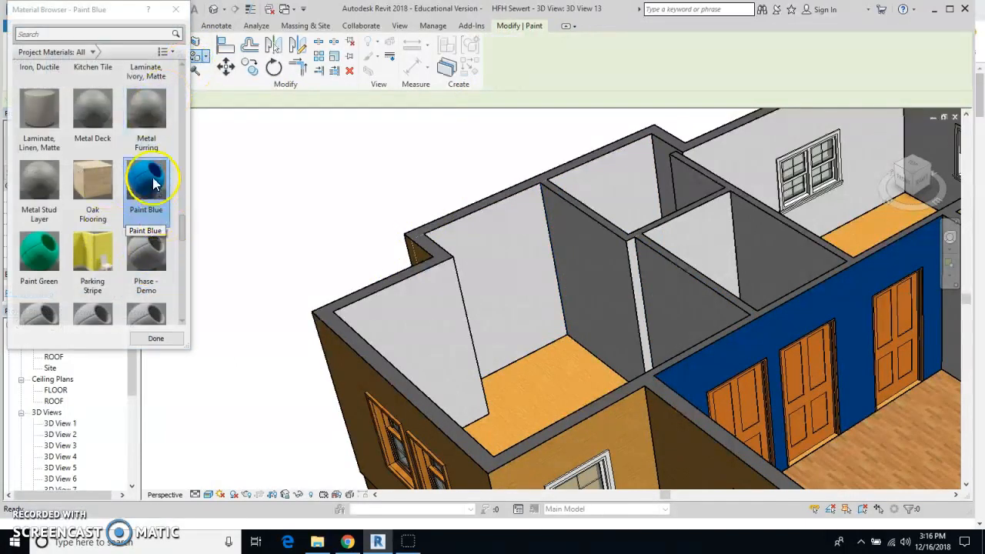
pyautogui.click(472, 247)
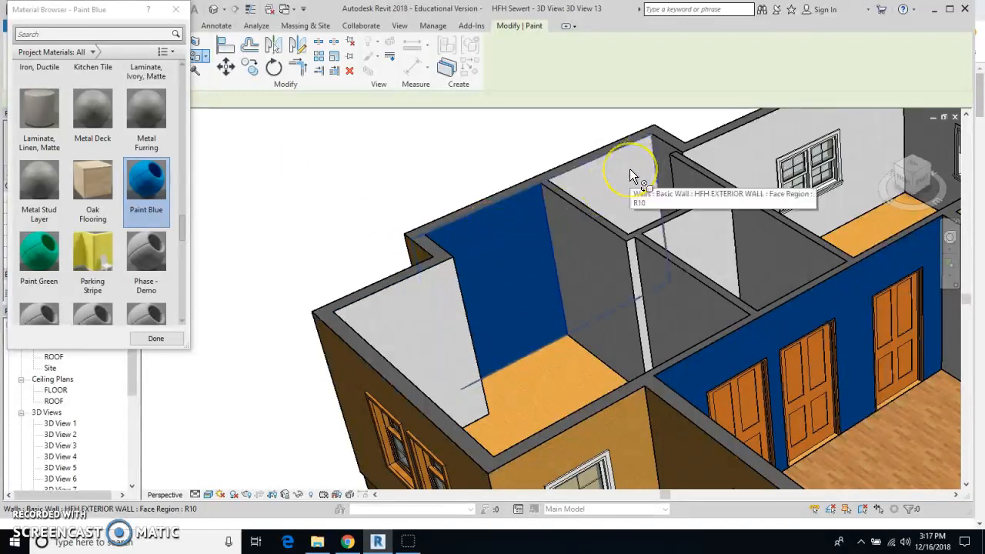
pyautogui.click(425, 152)
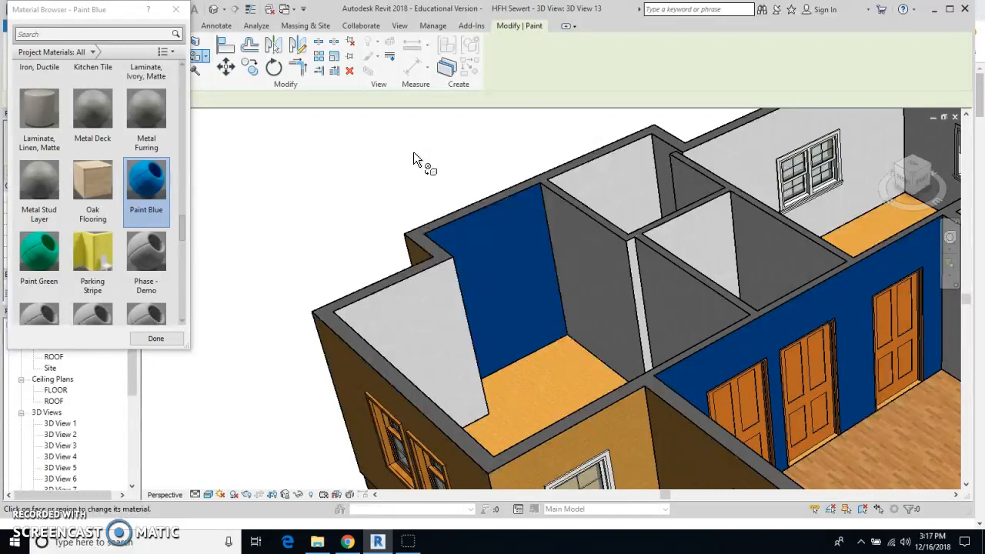
pyautogui.click(171, 342)
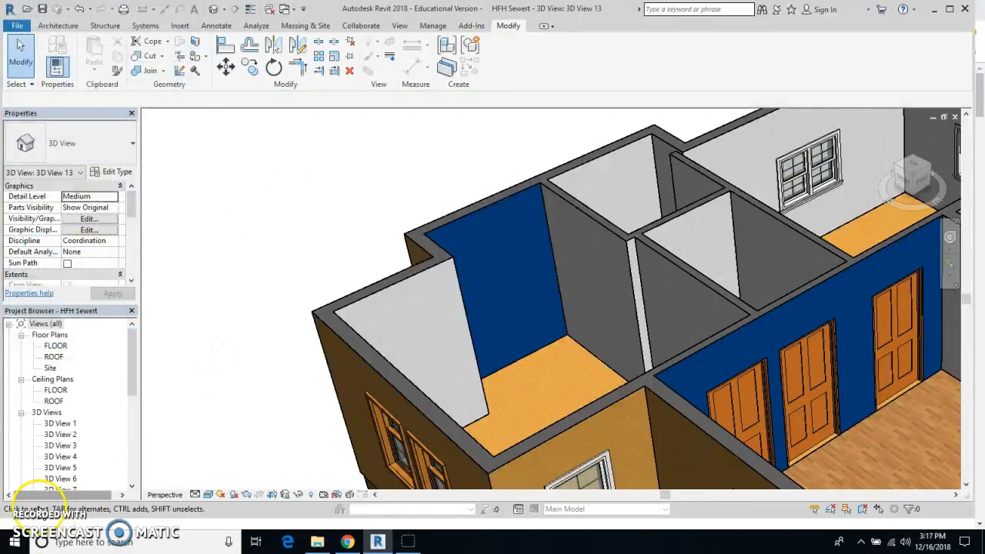